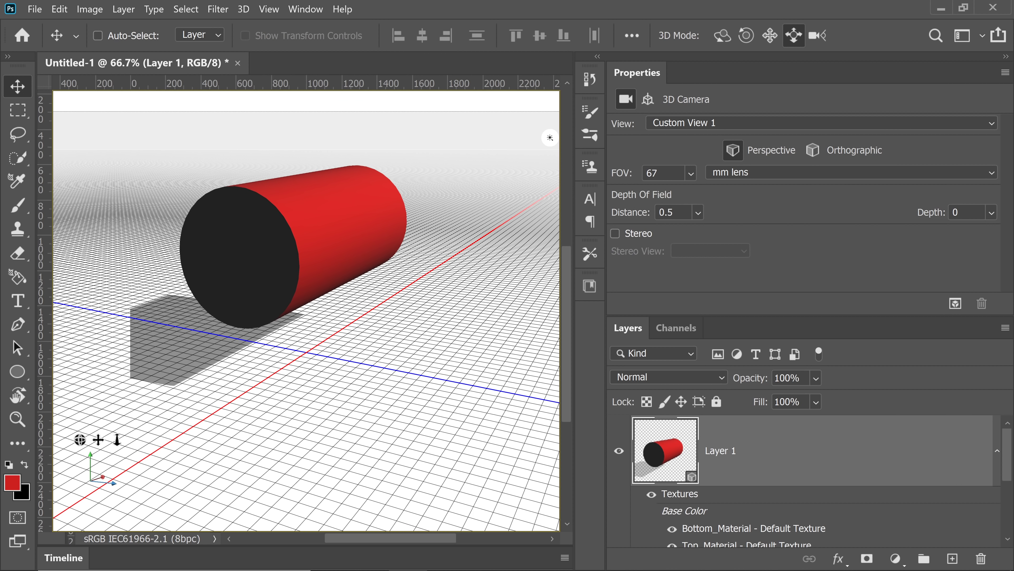
# Set the 3D camera's lens to 200 mm and dolly the camera back until the whole cylinder is in frame
pyautogui.click(654, 173)
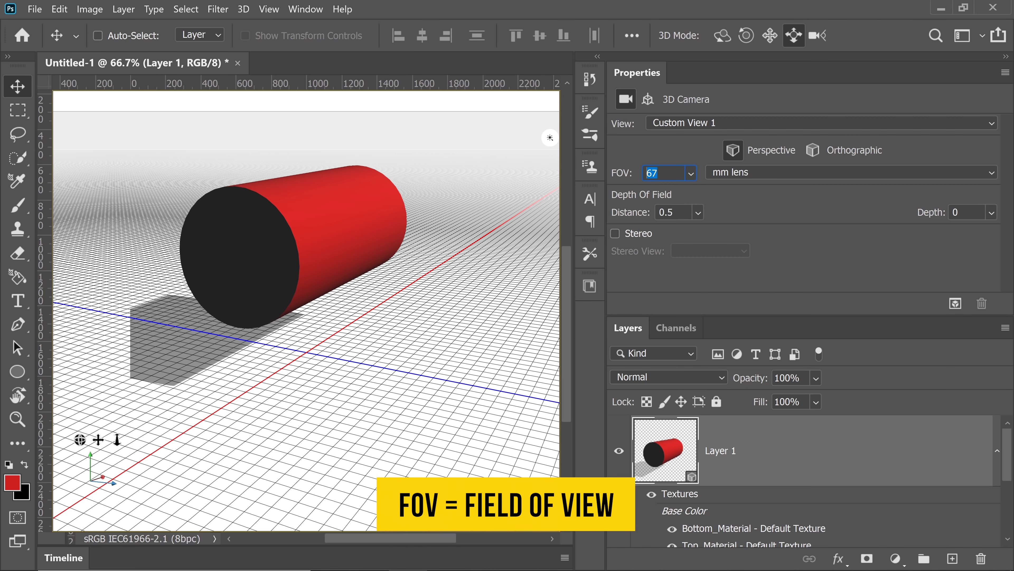
pyautogui.write('200')
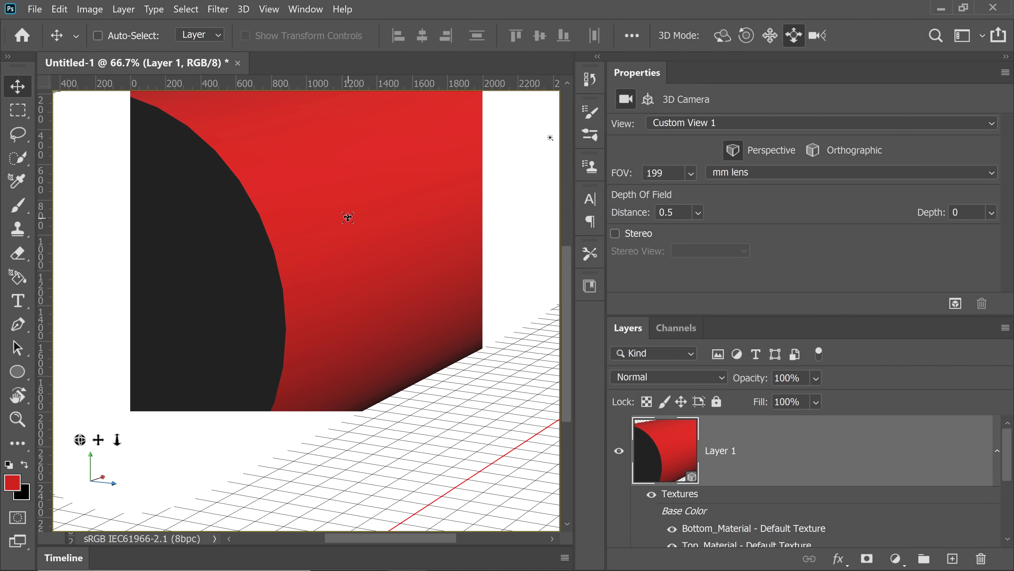
pyautogui.moveTo(351, 200); pyautogui.dragTo(372, 110)
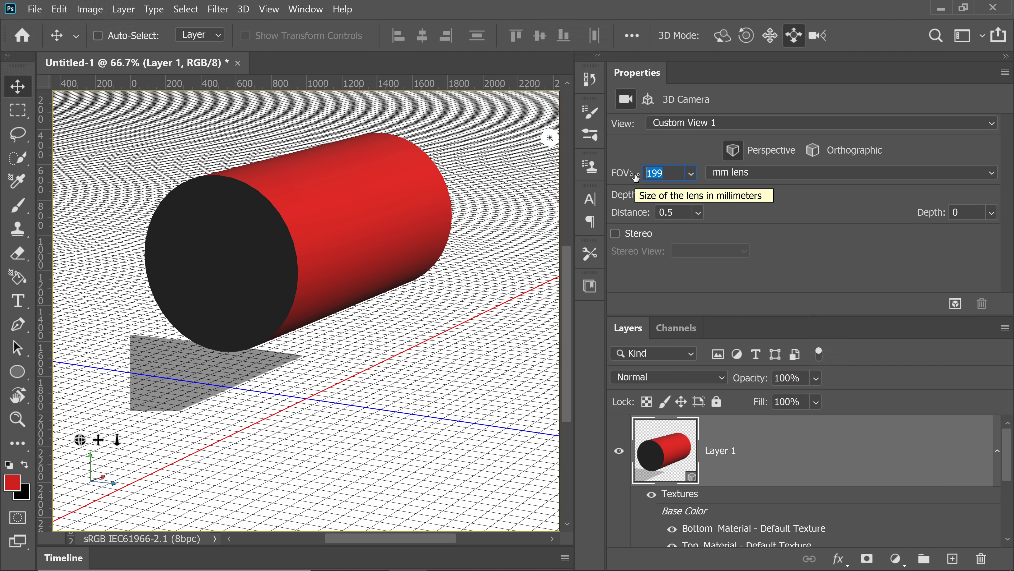
# Set the 3D camera's lens to 8 mm and dolly the camera toward the distant cylinder
pyautogui.write('8')
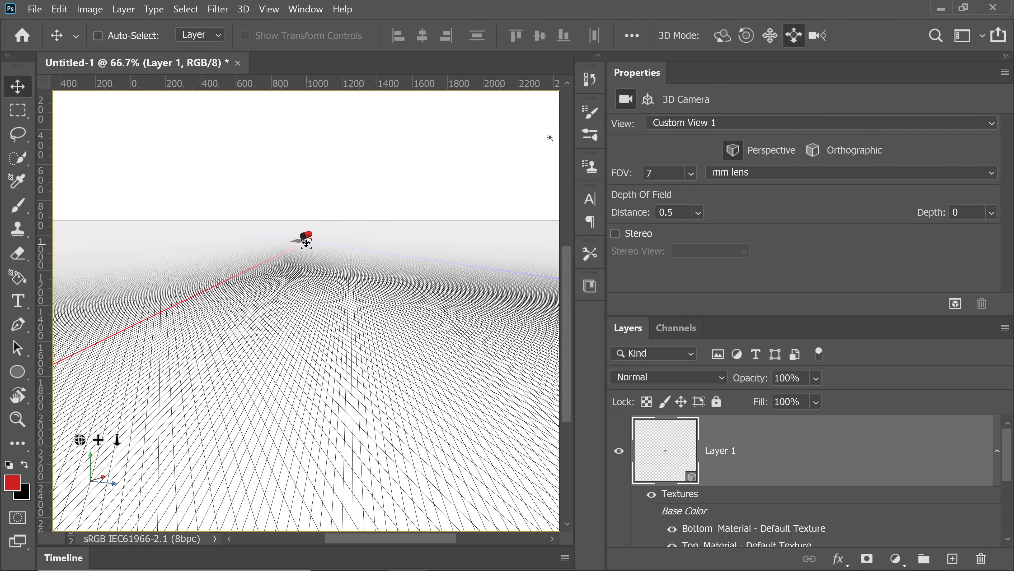
pyautogui.moveTo(306, 243)
pyautogui.mouseDown()
pyautogui.moveTo(310, 381)
pyautogui.moveTo(309, 218)
pyautogui.moveTo(304, 276)
pyautogui.moveTo(302, 244)
pyautogui.moveTo(305, 253)
pyautogui.mouseUp()
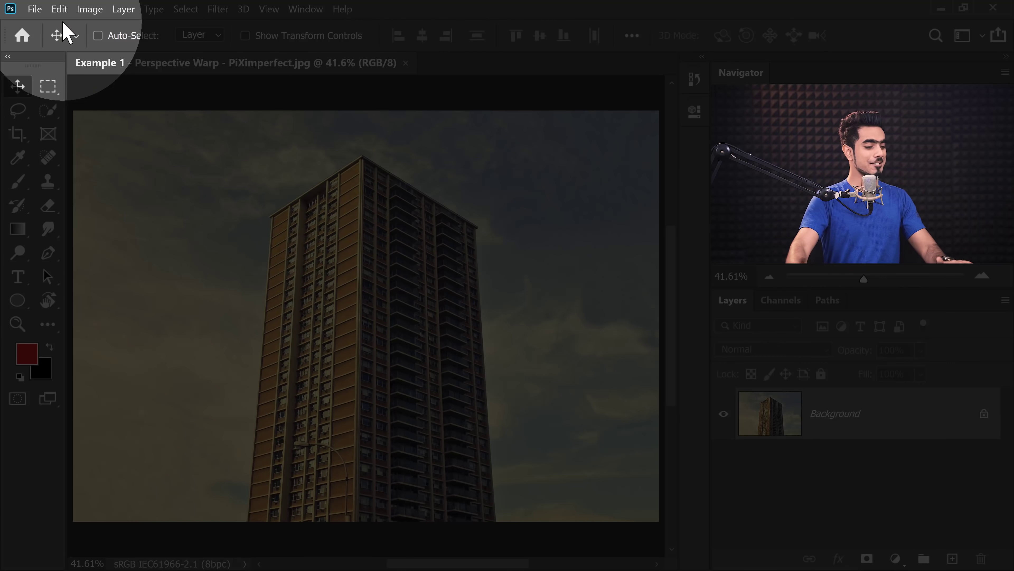
# Duplicate the Background layer of the Example 1 building photo and name the copy Transformed
pyautogui.press('ctrl')
pyautogui.hotkey('ctrl', 'j')
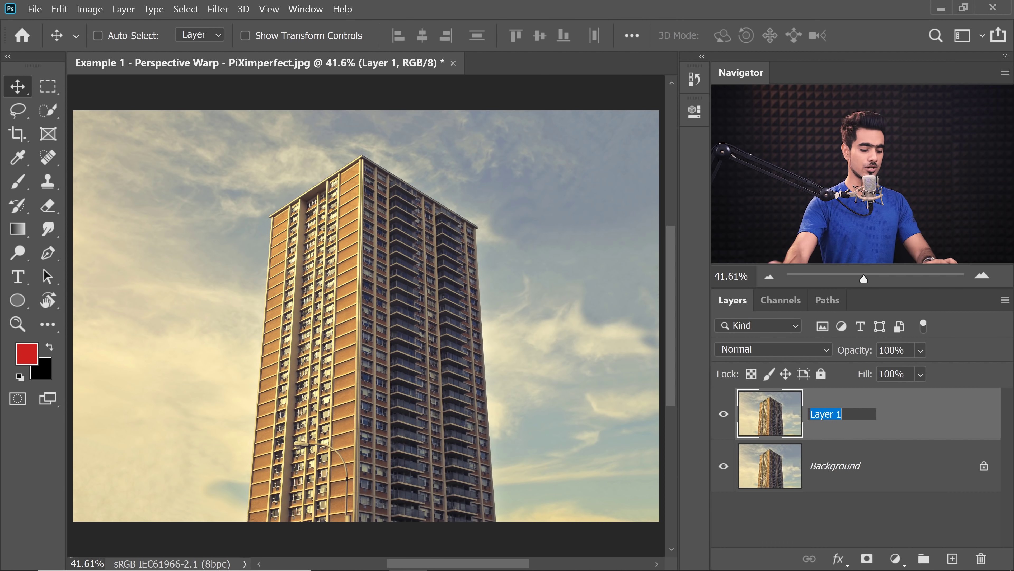
pyautogui.write('Tran')
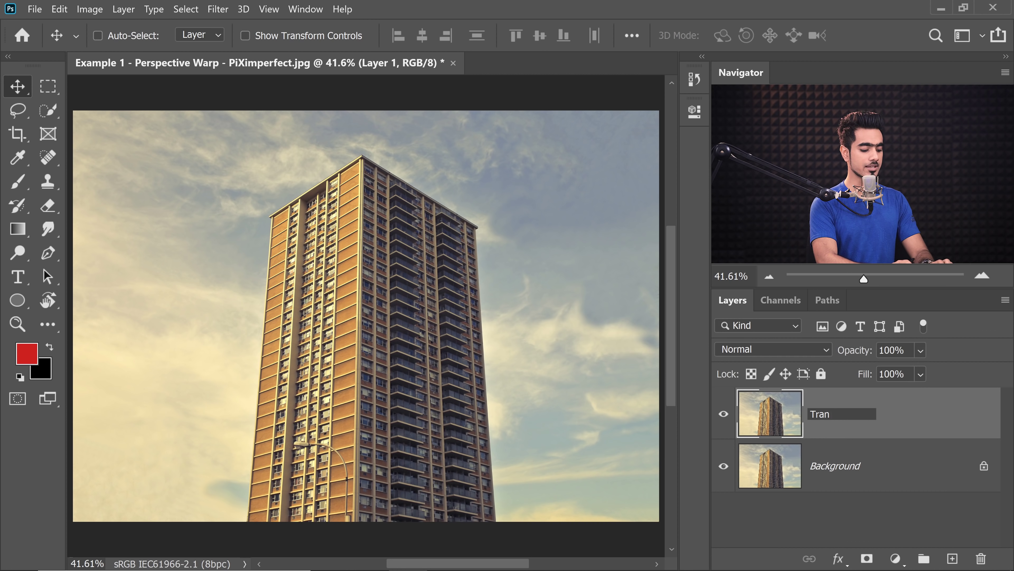
pyautogui.write('sformed')
pyautogui.press('Return')
# Convert the Transformed layer for Smart Filters, accepting the smart object conversion
pyautogui.click(217, 9)
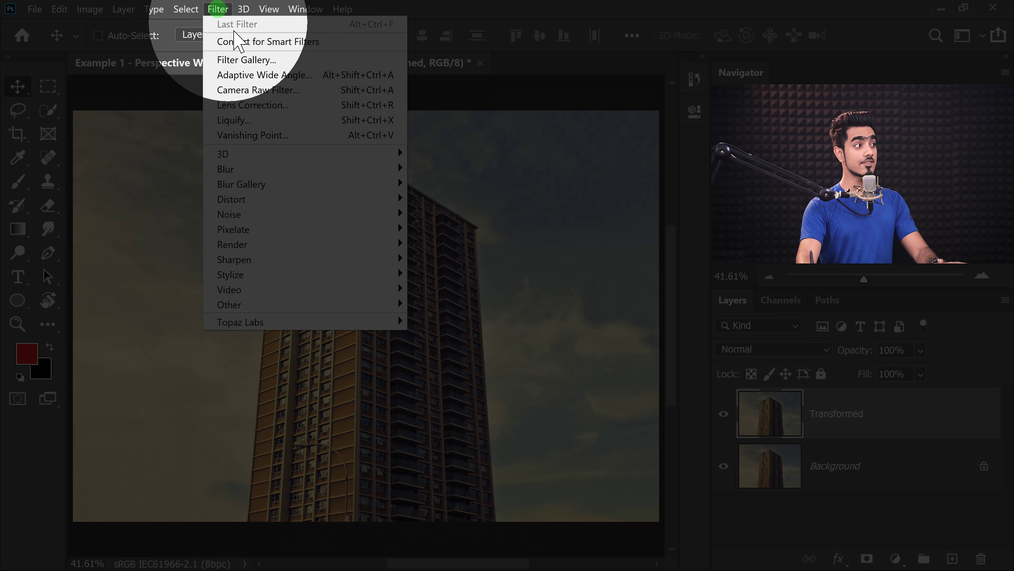
pyautogui.click(232, 38)
pyautogui.click(594, 253)
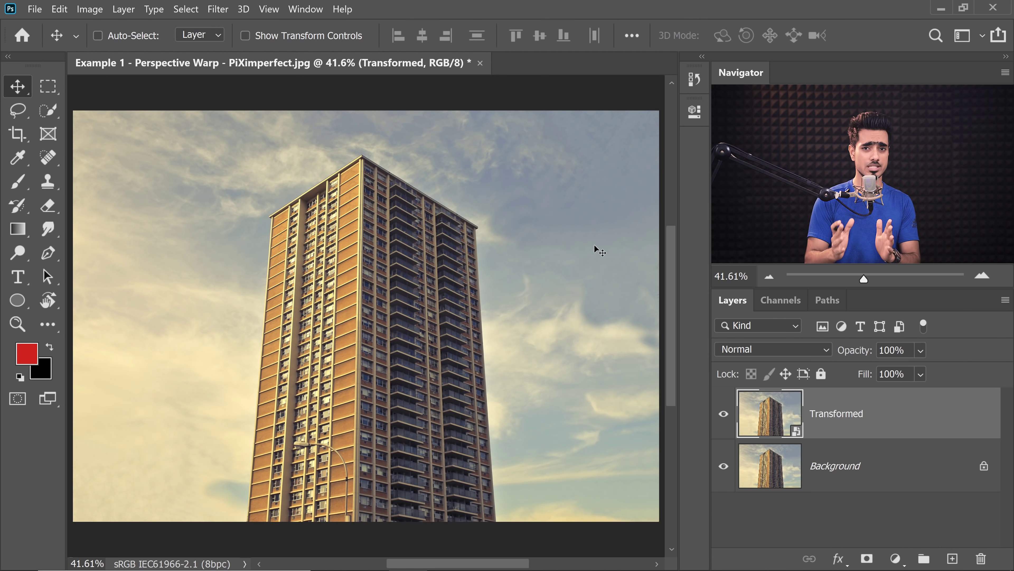
# Start Perspective Warp on the Transformed layer and draw a quad over the building's left face
pyautogui.click(61, 11)
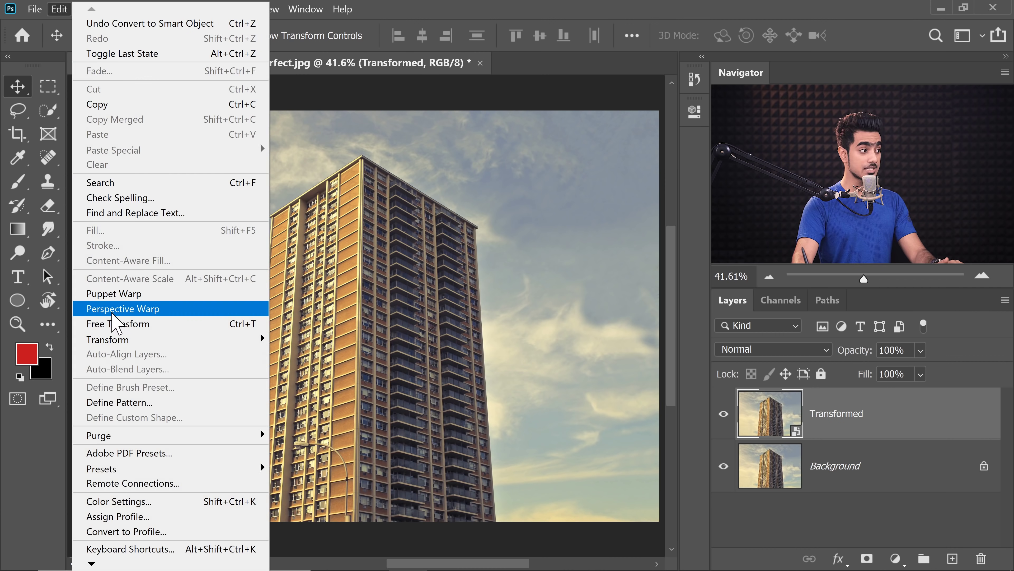
pyautogui.click(113, 313)
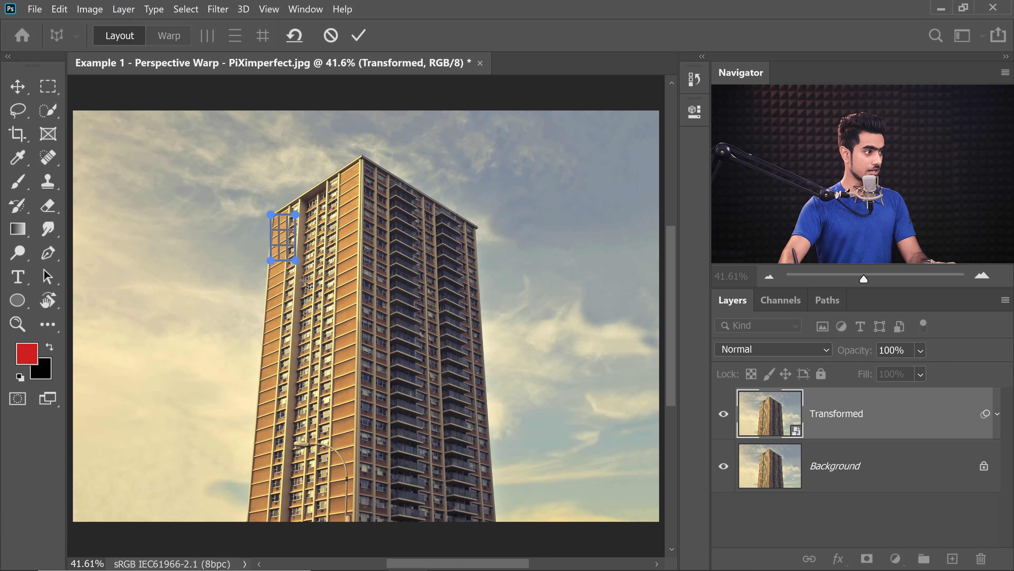
pyautogui.moveTo(303, 280); pyautogui.dragTo(364, 521)
pyautogui.moveTo(351, 187); pyautogui.dragTo(364, 181)
# Move the quad's upper pins onto the roof so its top edge follows the left face's roofline
pyautogui.scroll(3, 365, 181)
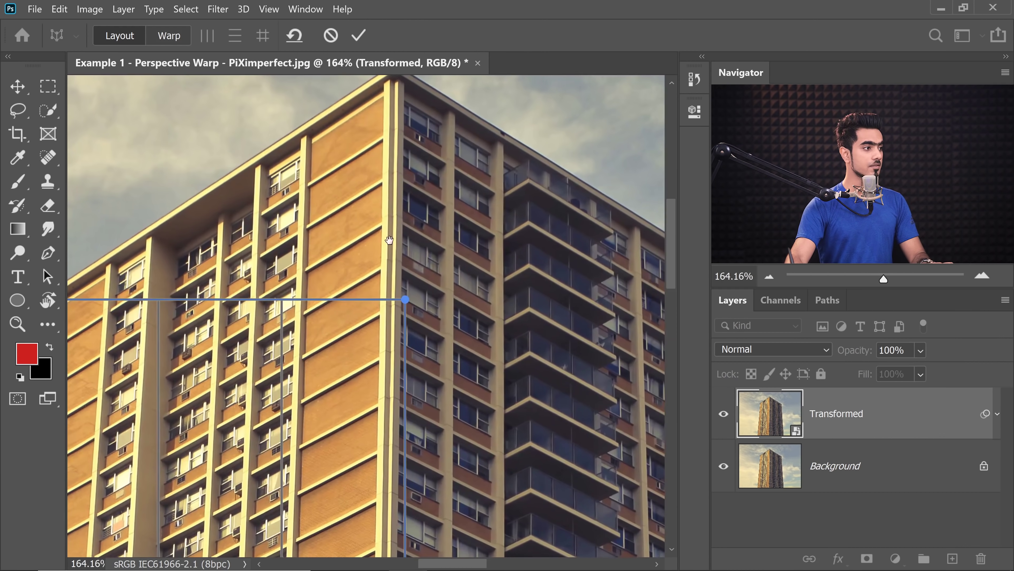
pyautogui.moveTo(436, 351); pyautogui.dragTo(434, 149)
pyautogui.scroll(4, 425, 140)
pyautogui.scroll(-4, 434, 149)
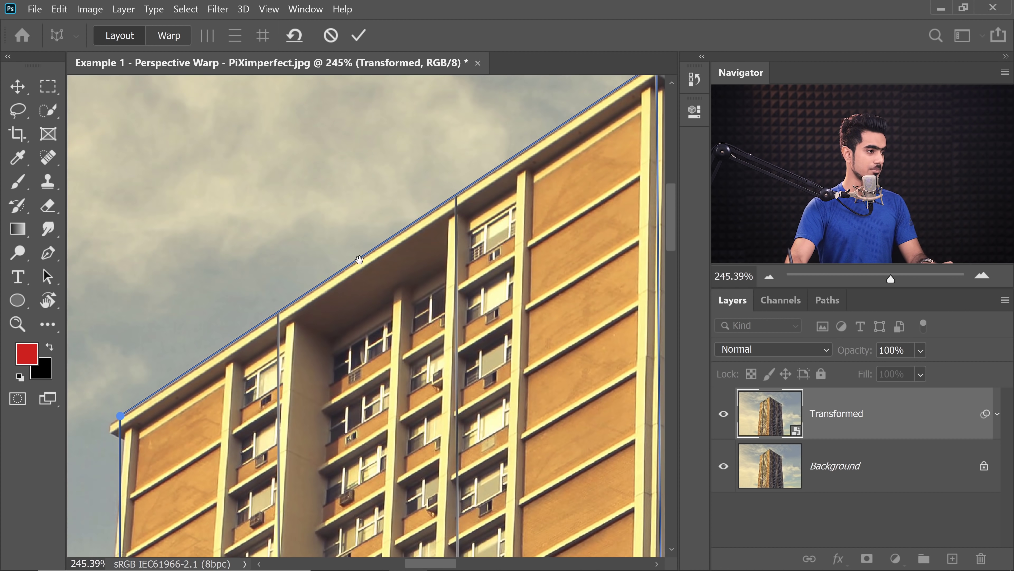
# Fine-tune the quad's top-left pin so it sits exactly on the roof's outer left corner
pyautogui.scroll(5, 400, 206)
pyautogui.moveTo(400, 205); pyautogui.dragTo(355, 238)
pyautogui.scroll(-4, 391, 346)
pyautogui.moveTo(390, 346); pyautogui.dragTo(419, 313)
pyautogui.moveTo(421, 223); pyautogui.dragTo(425, 223)
pyautogui.scroll(4, 425, 224)
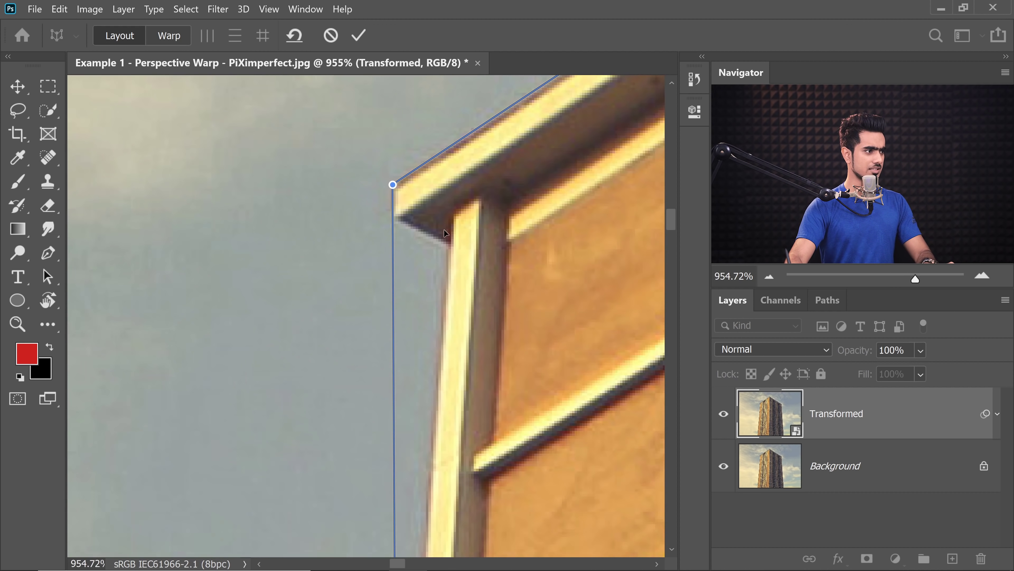
# Move the quad's bottom-left pin outward beside the building's base so the side follows the building's slanted left edge
pyautogui.moveTo(471, 293); pyautogui.dragTo(414, 294)
pyautogui.moveTo(437, 426); pyautogui.dragTo(440, 247)
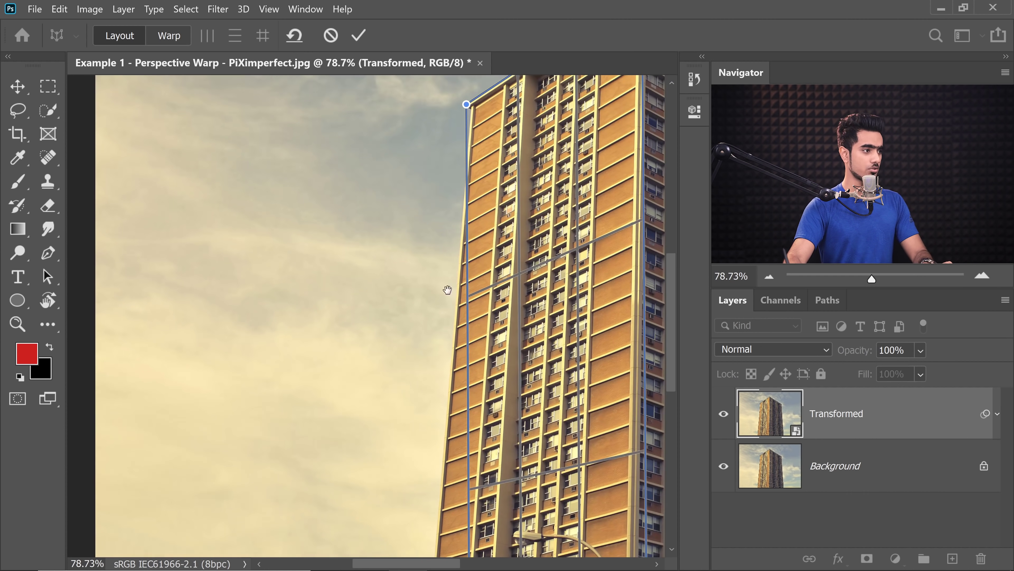
pyautogui.moveTo(454, 467); pyautogui.dragTo(429, 291)
pyautogui.moveTo(444, 509); pyautogui.dragTo(391, 502)
pyautogui.moveTo(411, 460); pyautogui.dragTo(430, 461)
pyautogui.scroll(6, 430, 461)
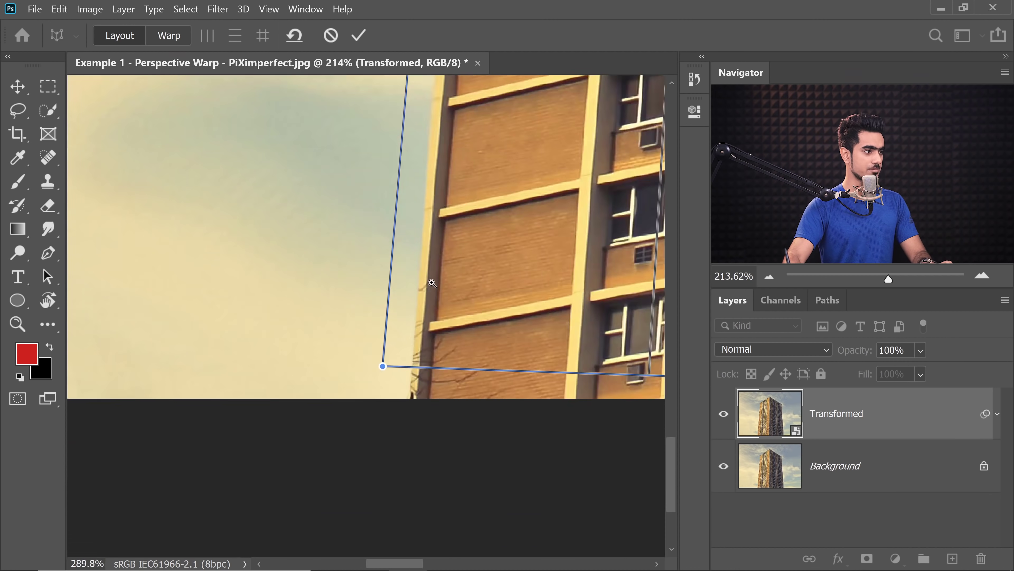
pyautogui.moveTo(359, 373); pyautogui.dragTo(357, 368)
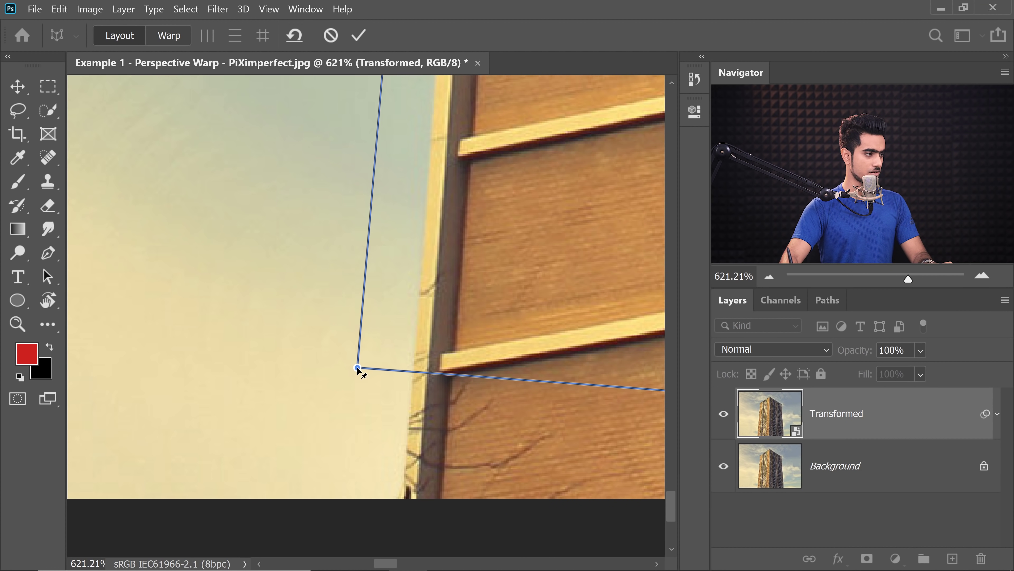
pyautogui.scroll(-8, 367, 358)
pyautogui.scroll(3, 429, 412)
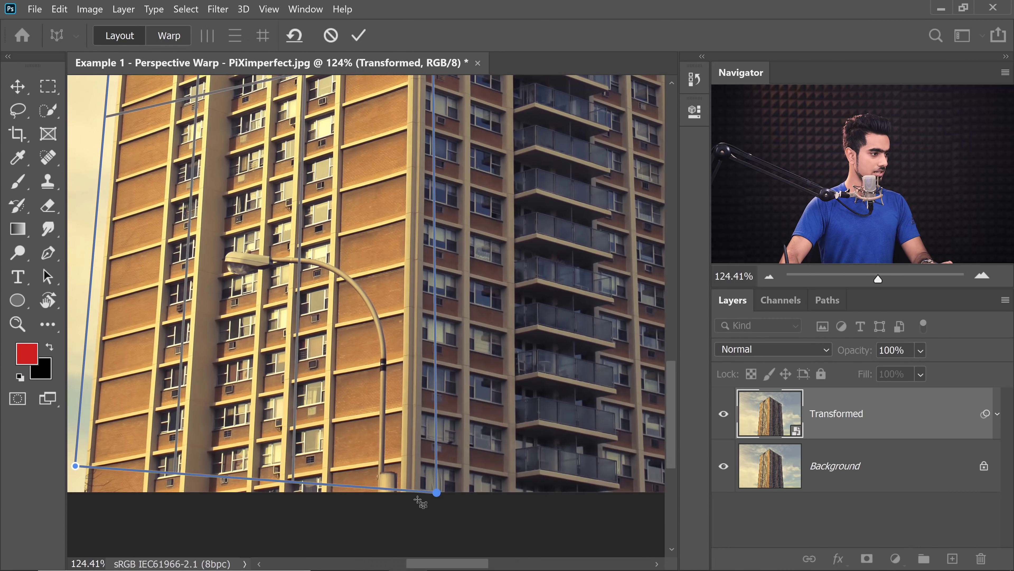
# Align the quad's inner side with the building's central vertical edge by adjusting its bottom-right pin and checking the roof peak
pyautogui.moveTo(437, 493); pyautogui.dragTo(437, 391)
pyautogui.scroll(6, 410, 406)
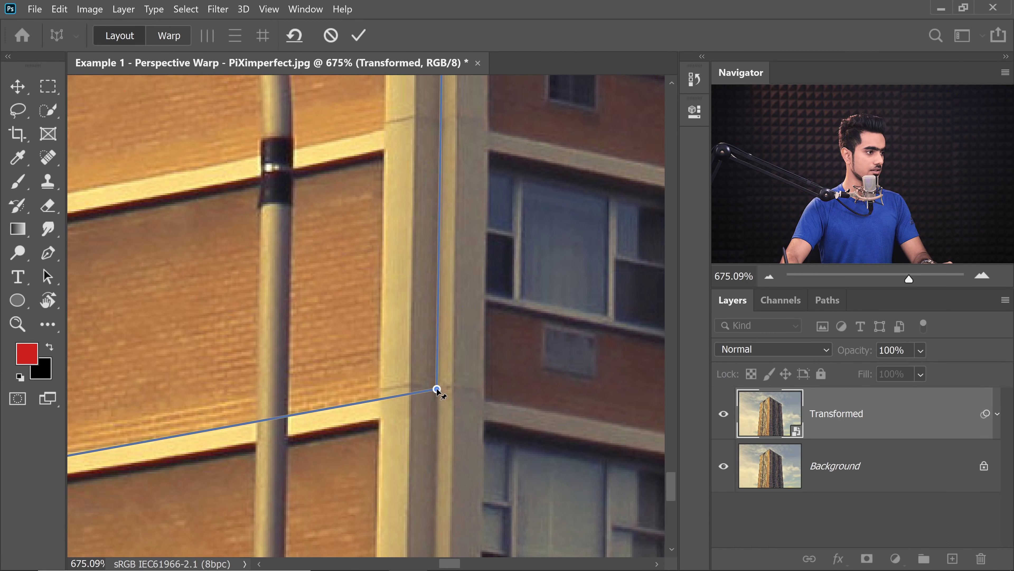
pyautogui.moveTo(437, 351); pyautogui.dragTo(397, 352)
pyautogui.moveTo(335, 92); pyautogui.dragTo(358, 317)
pyautogui.moveTo(395, 226); pyautogui.dragTo(439, 213)
pyautogui.scroll(1, 439, 214)
pyautogui.scroll(-6, 440, 253)
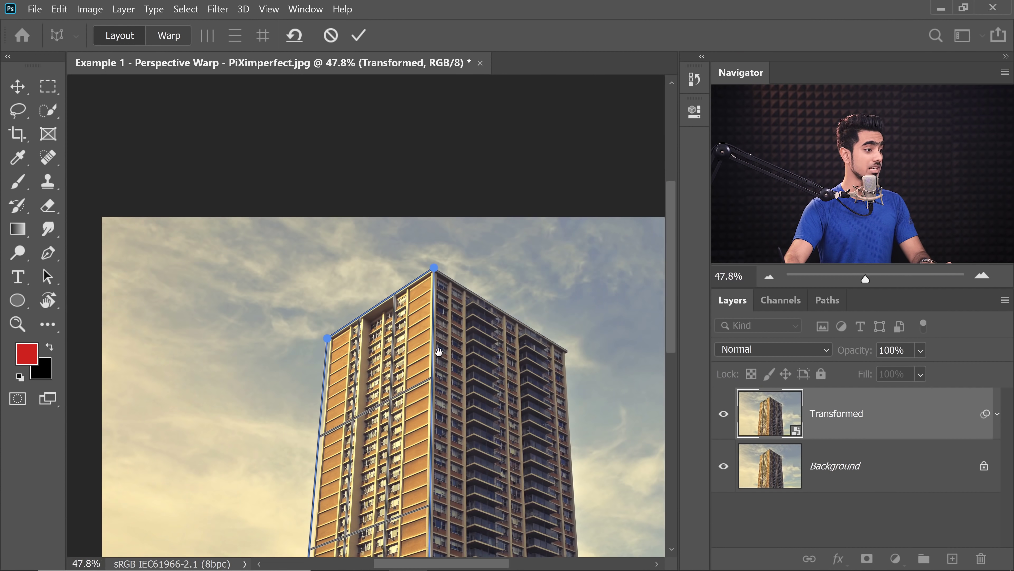
# Draw a second quad over the building's right face, joined to the first quad along the central edge
pyautogui.moveTo(455, 338); pyautogui.dragTo(417, 219)
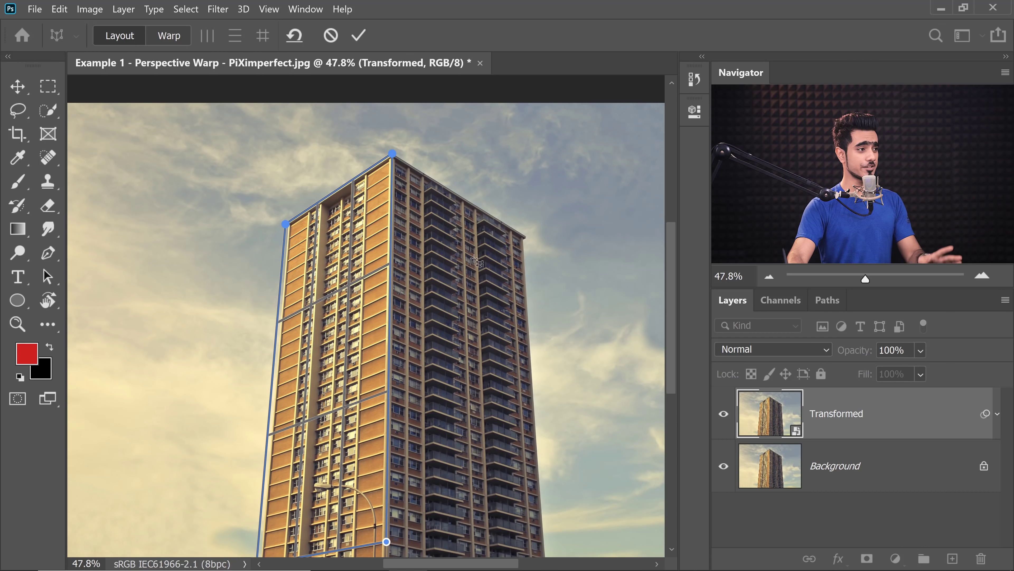
pyautogui.moveTo(408, 307); pyautogui.dragTo(362, 267)
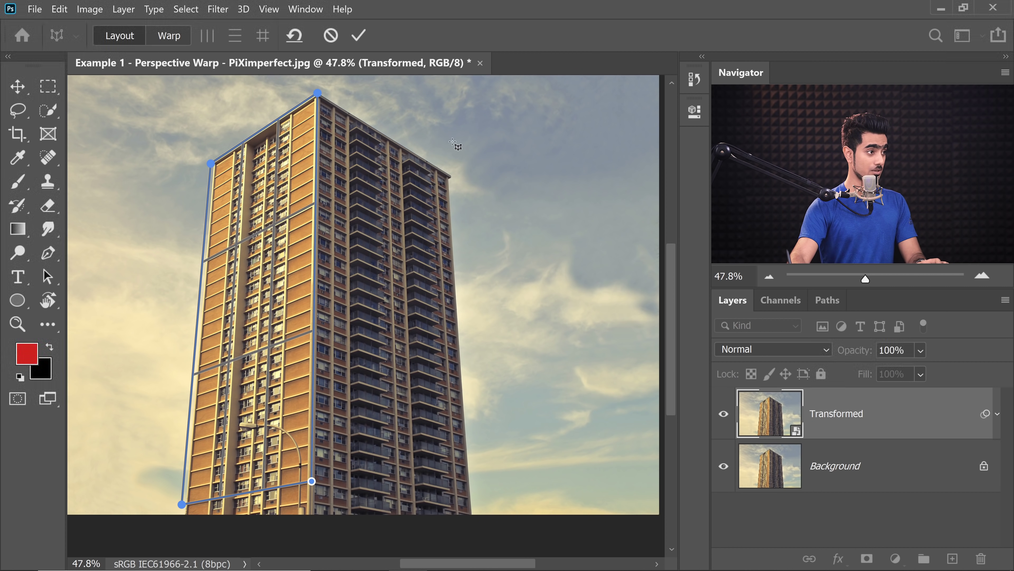
pyautogui.moveTo(443, 204); pyautogui.dragTo(329, 466)
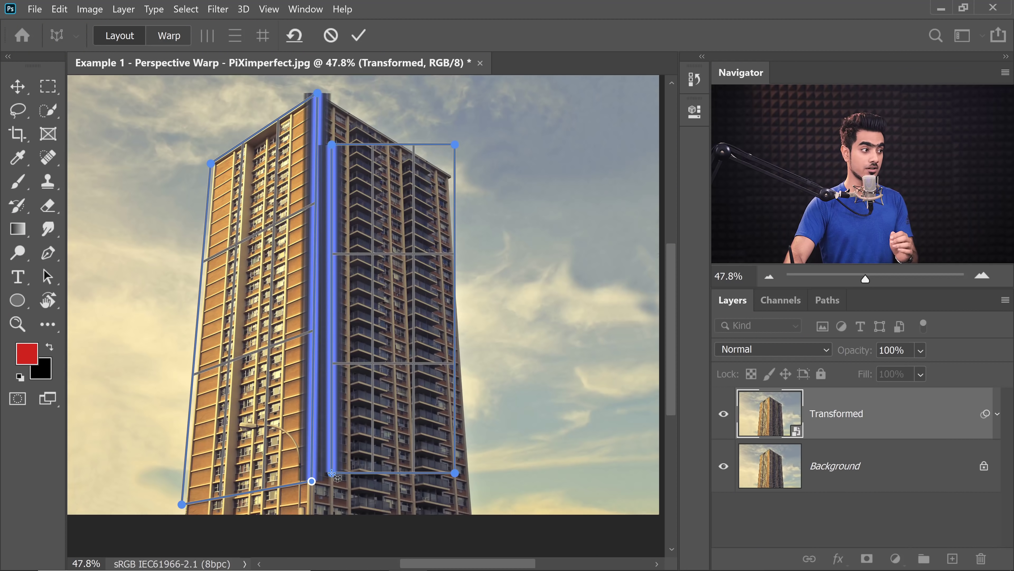
pyautogui.moveTo(332, 473); pyautogui.dragTo(334, 474)
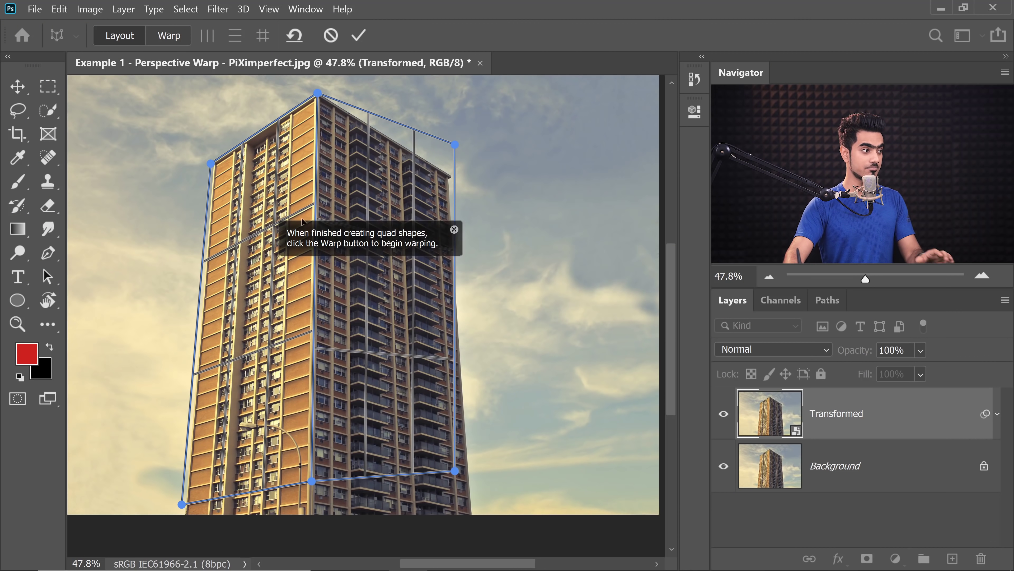
# Fit the second quad's outer pins to the roof's right corner and the bottom of the building's right edge
pyautogui.moveTo(421, 147); pyautogui.dragTo(397, 281)
pyautogui.moveTo(427, 170); pyautogui.dragTo(404, 380)
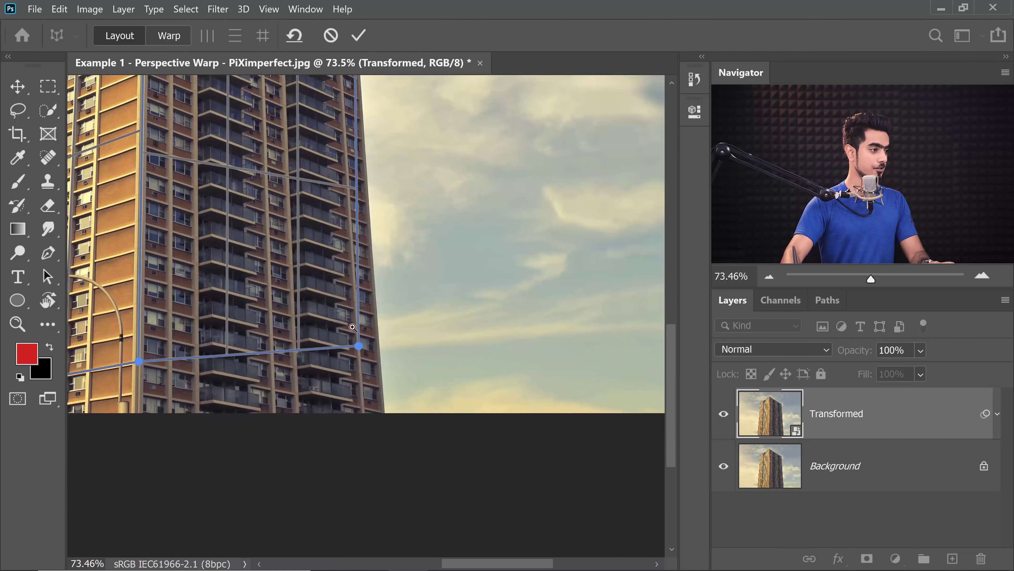
pyautogui.scroll(3, 360, 353)
pyautogui.moveTo(360, 354); pyautogui.dragTo(426, 456)
pyautogui.moveTo(496, 360); pyautogui.dragTo(500, 415)
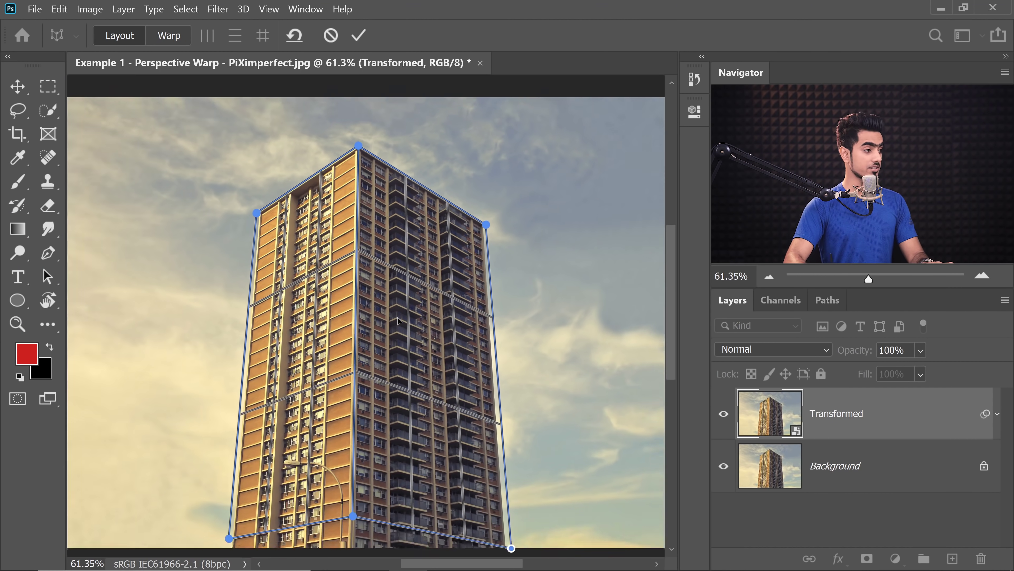
pyautogui.scroll(-2, 399, 320)
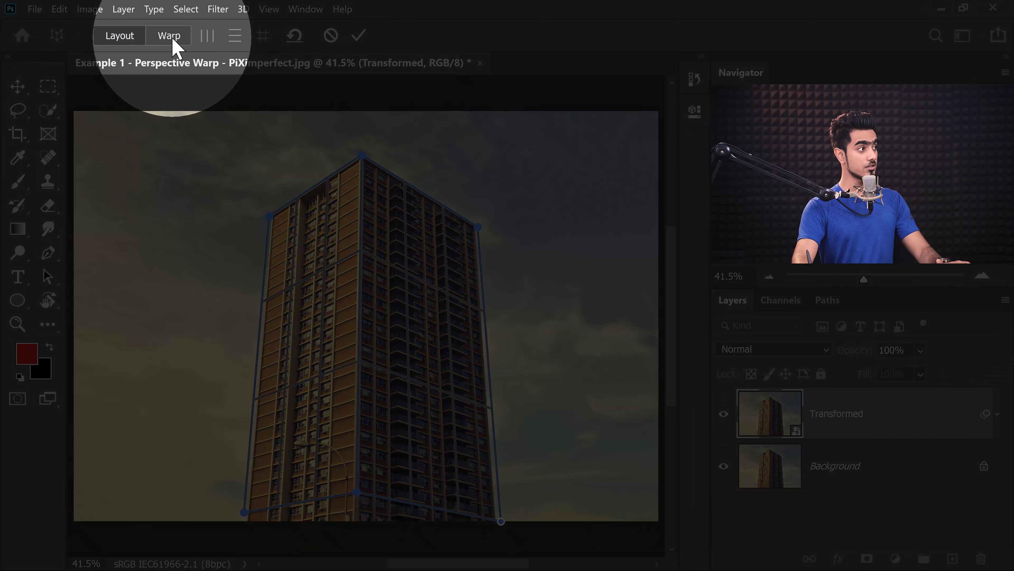
# Switch Perspective Warp to Warp mode and pull the roof's left corner pin inward toward the peak
pyautogui.click(171, 40)
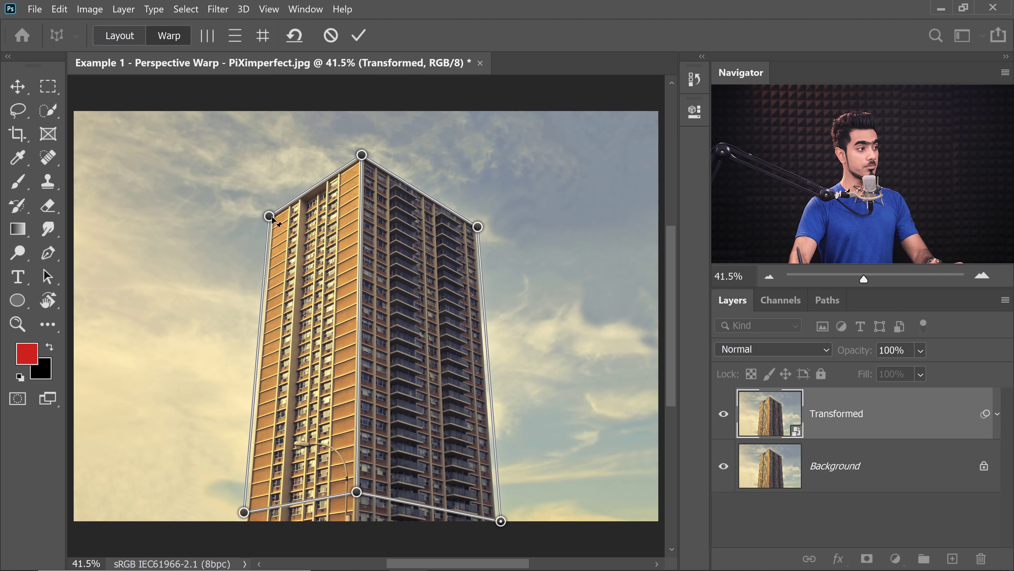
pyautogui.moveTo(269, 216); pyautogui.dragTo(288, 213)
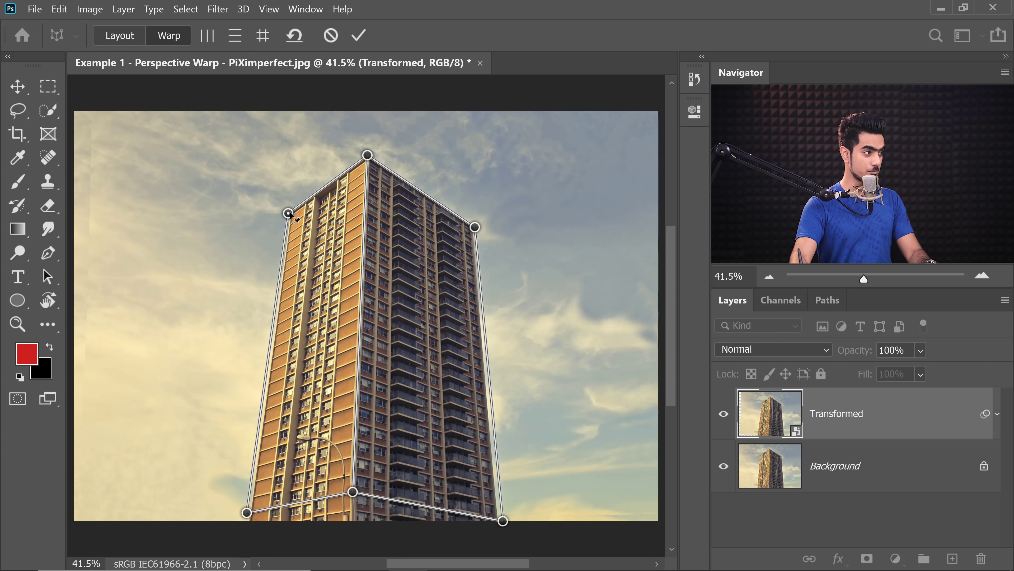
pyautogui.moveTo(289, 213); pyautogui.dragTo(304, 208)
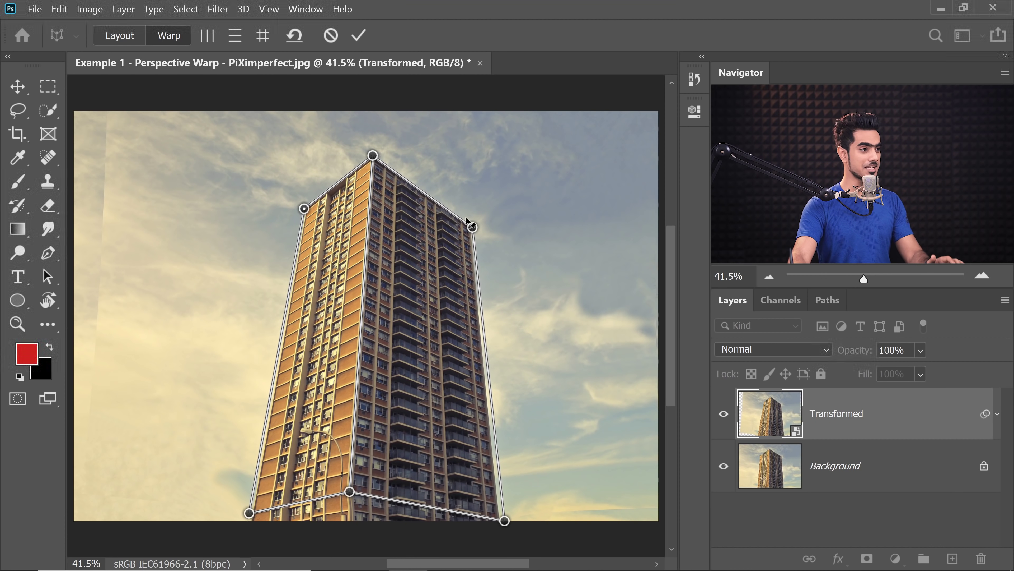
# Pull the roof's right corner pin inward and fine-tune all three roof pins so the tower tapers strongly upward
pyautogui.moveTo(472, 228); pyautogui.dragTo(421, 200)
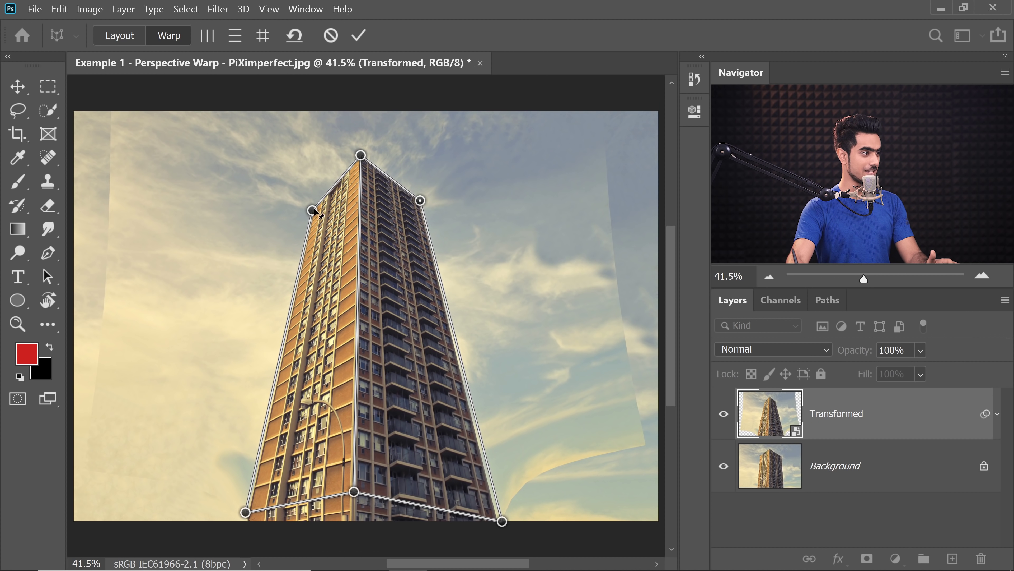
pyautogui.moveTo(312, 210); pyautogui.dragTo(319, 204)
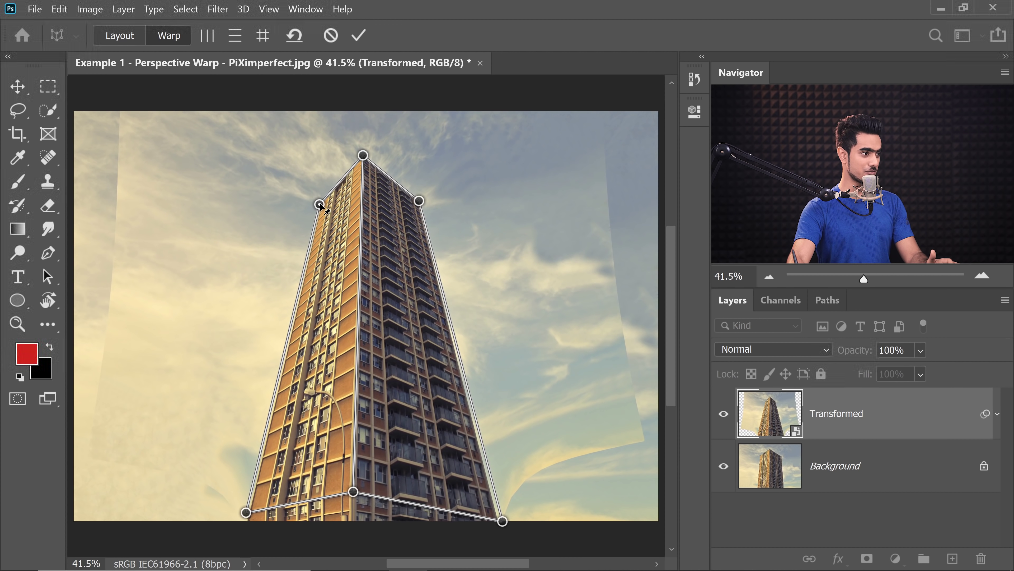
pyautogui.moveTo(361, 162); pyautogui.dragTo(358, 165)
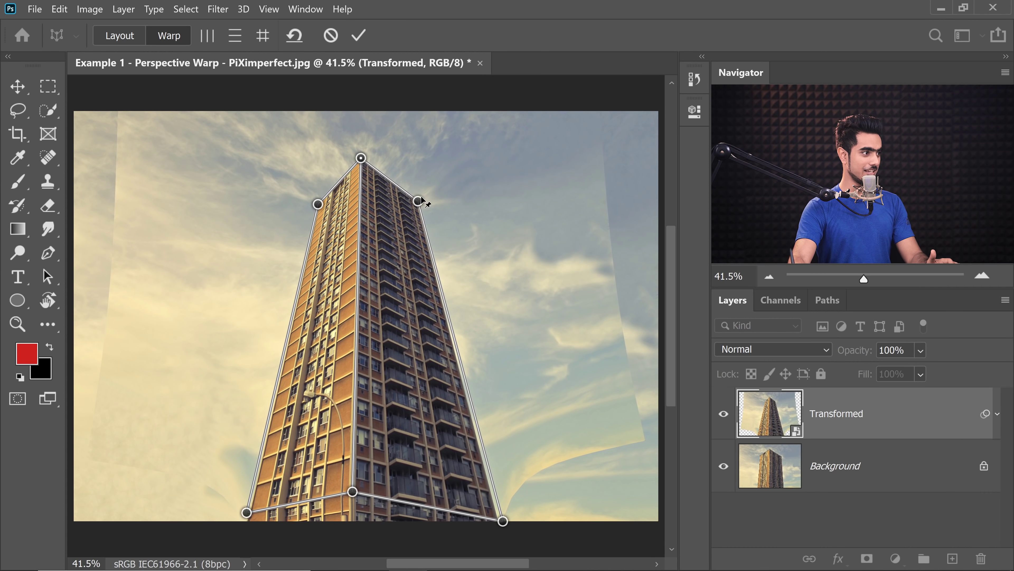
pyautogui.moveTo(421, 200); pyautogui.dragTo(419, 195)
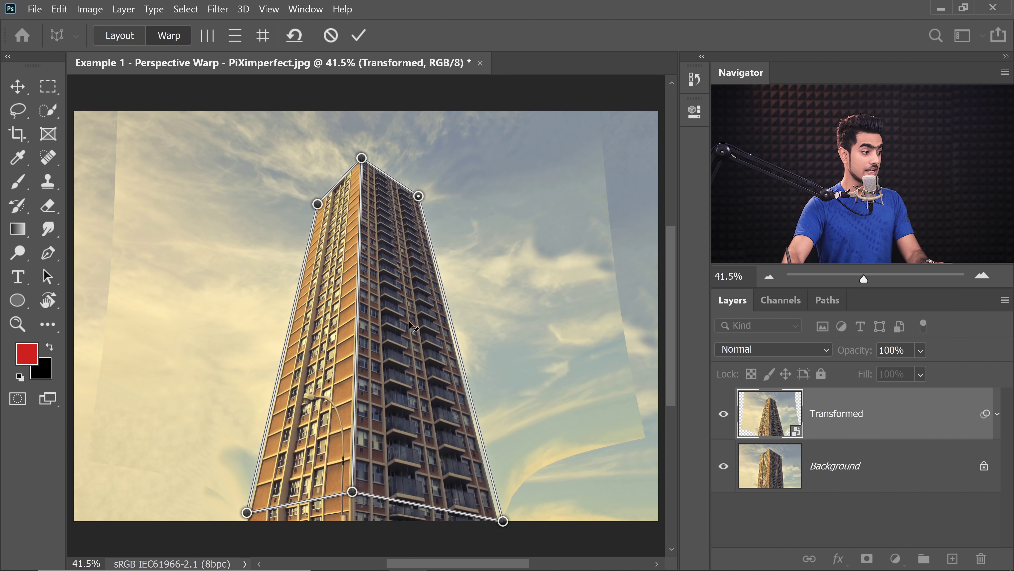
# Look over the tapered building and return Perspective Warp to Layout mode
pyautogui.moveTo(364, 459); pyautogui.dragTo(386, 349)
pyautogui.scroll(-5, 364, 283)
pyautogui.scroll(1, 367, 286)
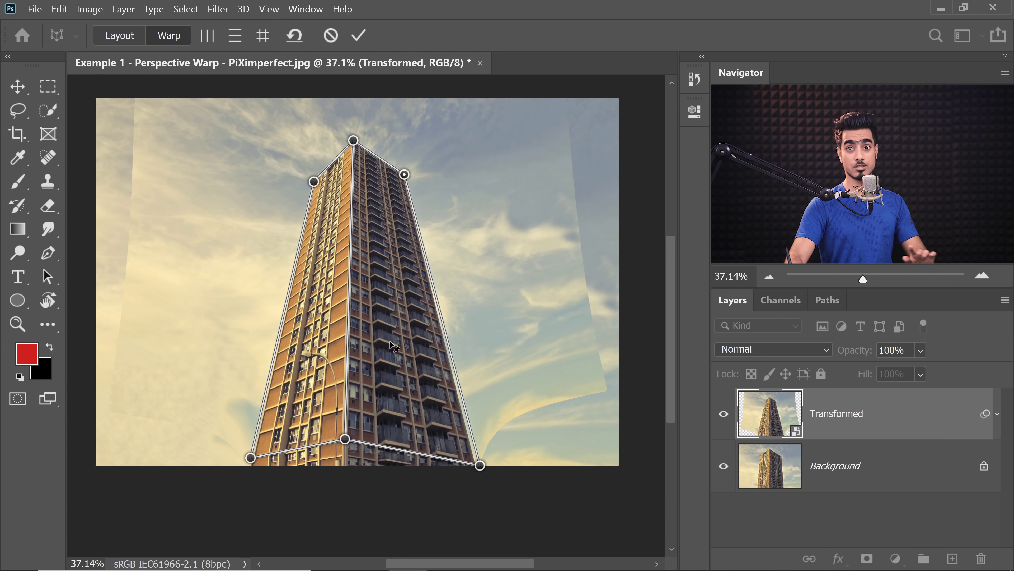
pyautogui.click(124, 36)
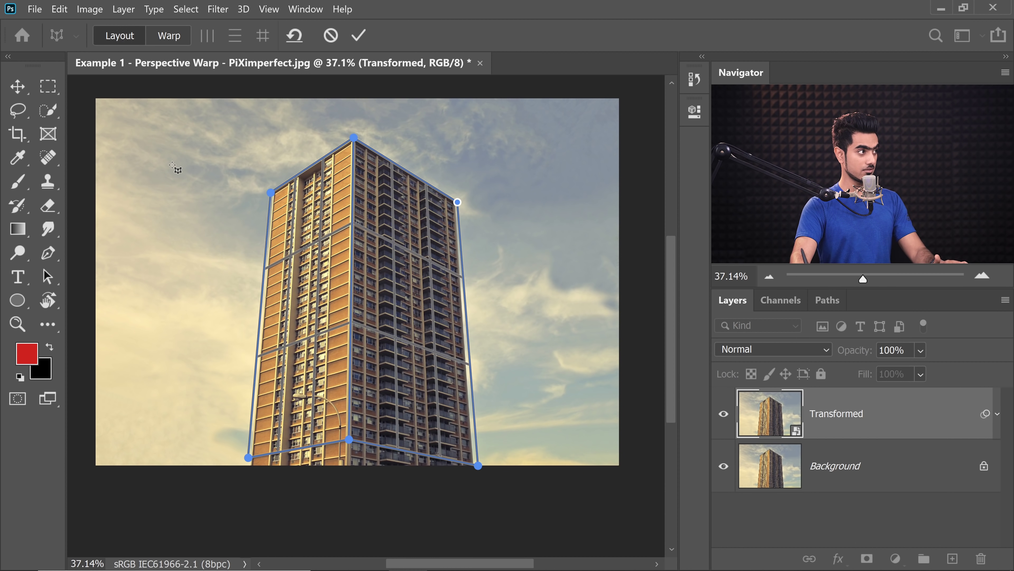
# Extend the layout grid's bottom center and bottom-left pins below the image edge, following the building's vertical edges
pyautogui.moveTo(354, 415); pyautogui.dragTo(396, 415)
pyautogui.moveTo(362, 448); pyautogui.dragTo(516, 188)
pyautogui.moveTo(133, 342); pyautogui.dragTo(188, 463)
pyautogui.scroll(-1, 255, 395)
pyautogui.moveTo(285, 416); pyautogui.dragTo(128, 416)
pyautogui.scroll(-5, 460, 380)
pyautogui.moveTo(583, 344); pyautogui.dragTo(551, 376)
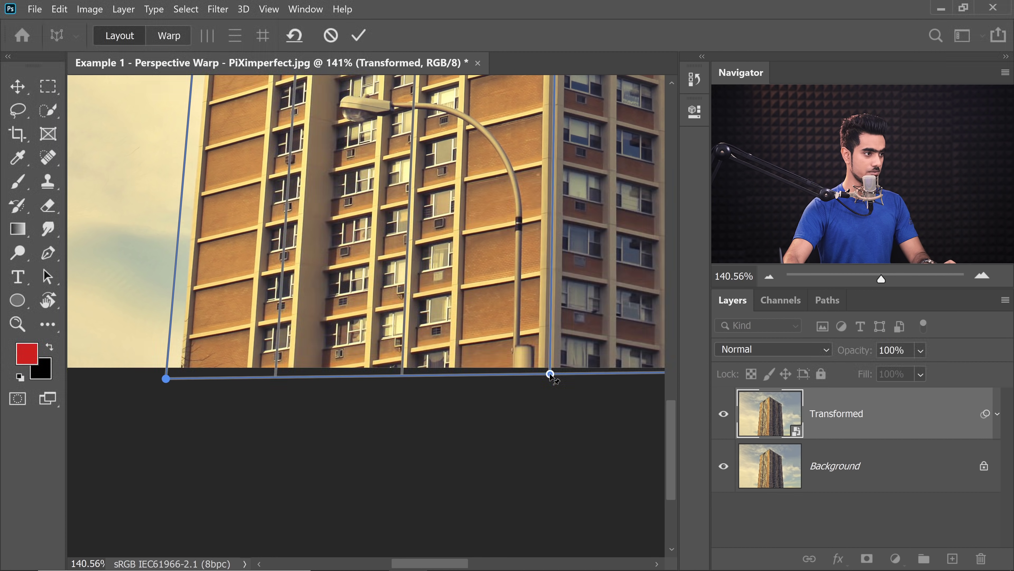
pyautogui.moveTo(320, 410); pyautogui.dragTo(373, 397)
pyautogui.moveTo(218, 370); pyautogui.dragTo(213, 405)
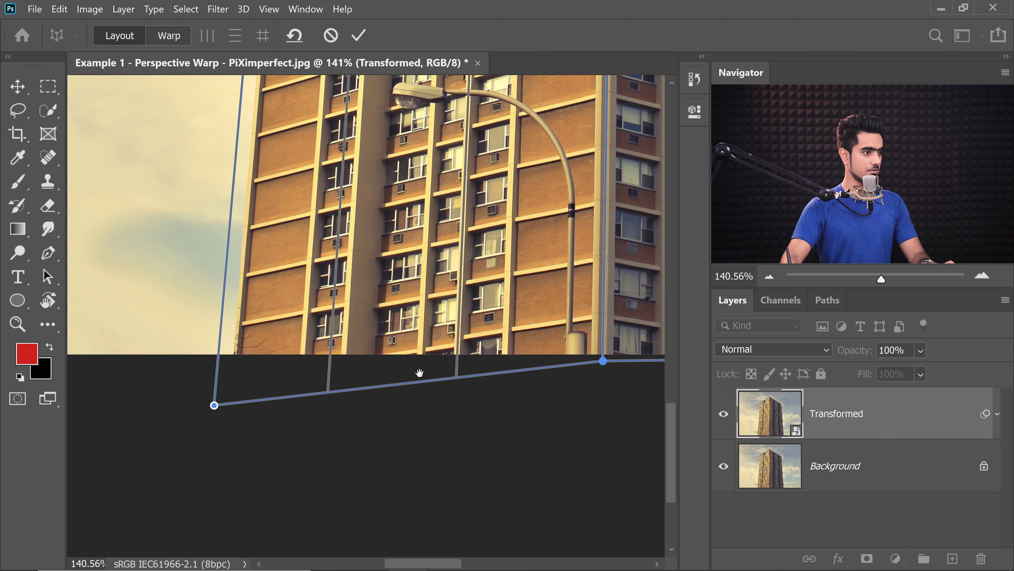
# Extend the grid's bottom-right pin below the image edge along the line of the building's right side
pyautogui.hscroll(10, 408, 374)
pyautogui.moveTo(513, 332); pyautogui.dragTo(523, 420)
pyautogui.moveTo(398, 338); pyautogui.dragTo(380, 410)
pyautogui.moveTo(358, 279); pyautogui.dragTo(380, 275)
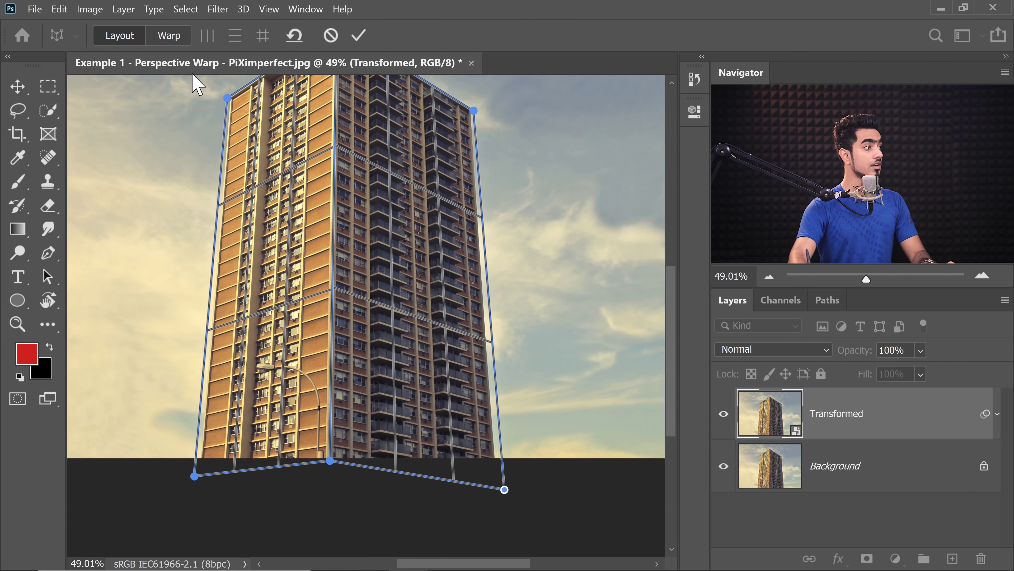
# Switch Perspective Warp to Warp mode and check the warped building's base and overall shape
pyautogui.click(169, 36)
pyautogui.scroll(2, 319, 331)
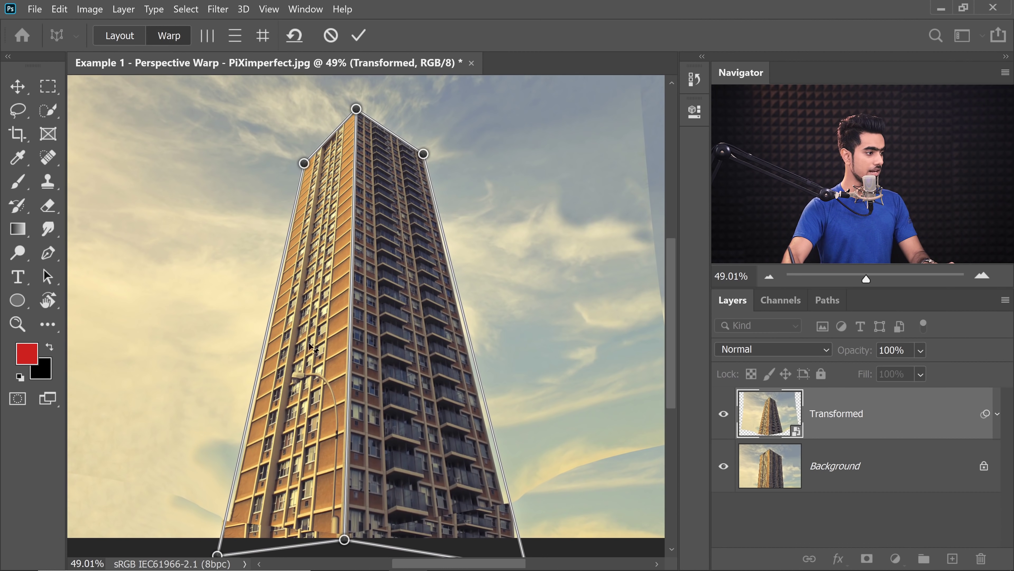
pyautogui.moveTo(293, 461); pyautogui.dragTo(328, 427)
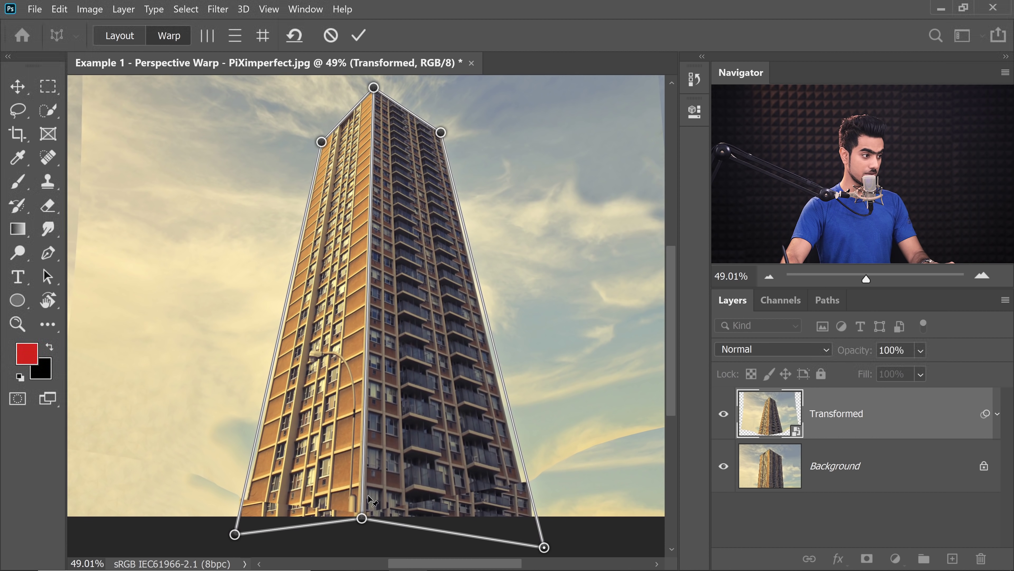
pyautogui.scroll(4, 342, 483)
pyautogui.moveTo(396, 542); pyautogui.dragTo(395, 426)
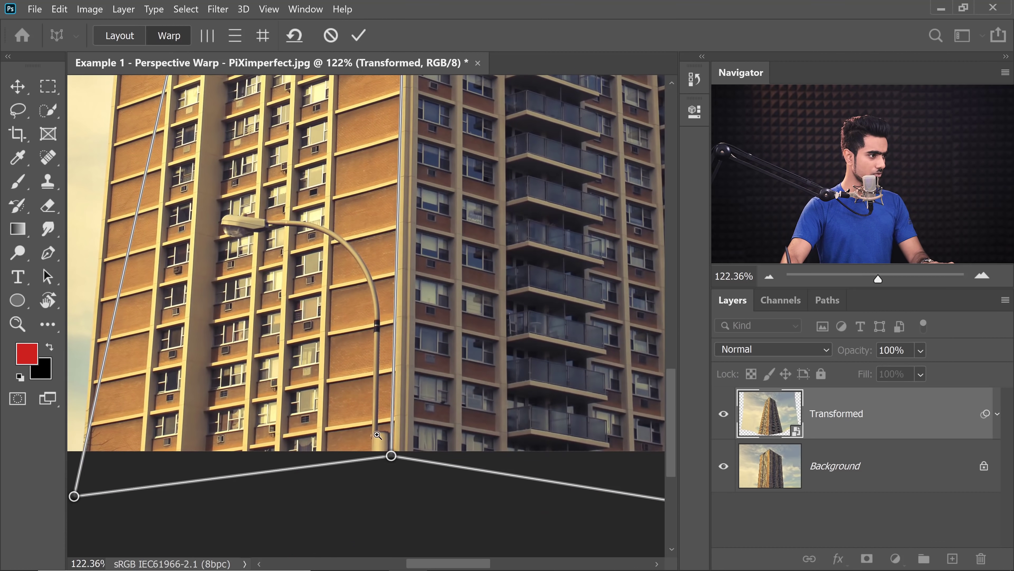
pyautogui.scroll(-1, 378, 434)
pyautogui.hotkey('ctrl', '0')
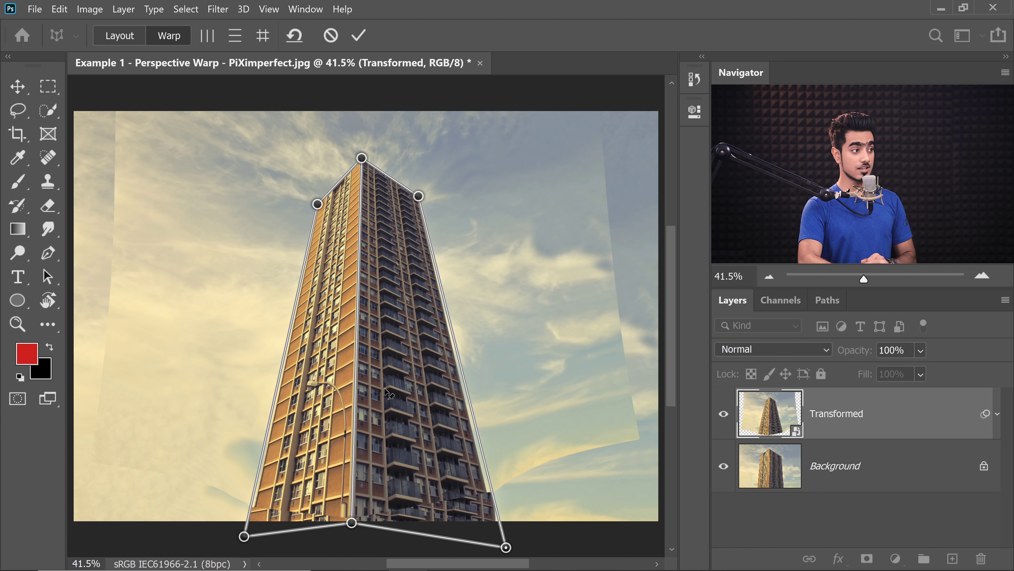
# Apply the perspective warp, then reopen the Transformed layer's Perspective Warp smart filter and close it again
pyautogui.press('v')
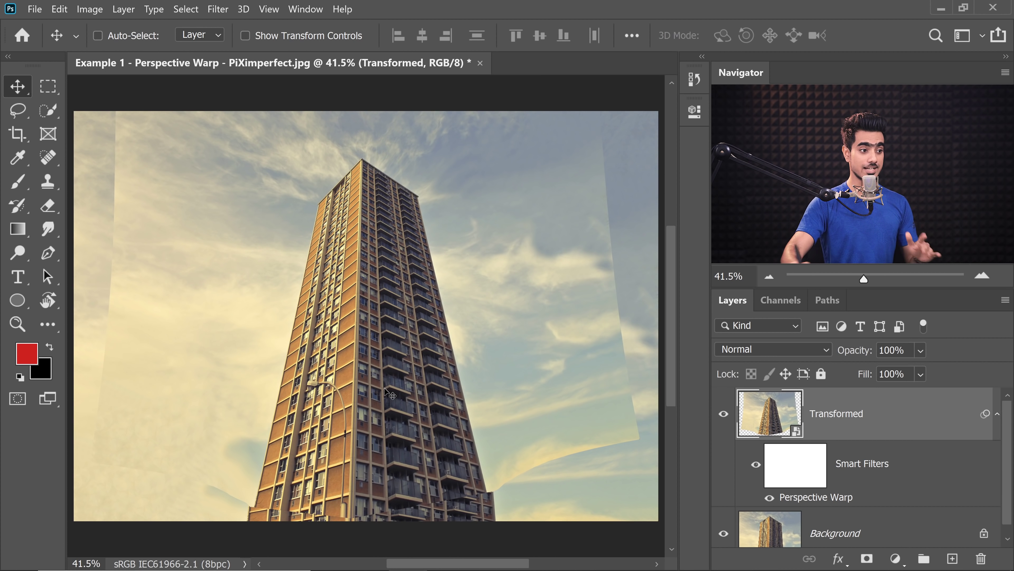
pyautogui.doubleClick(811, 501)
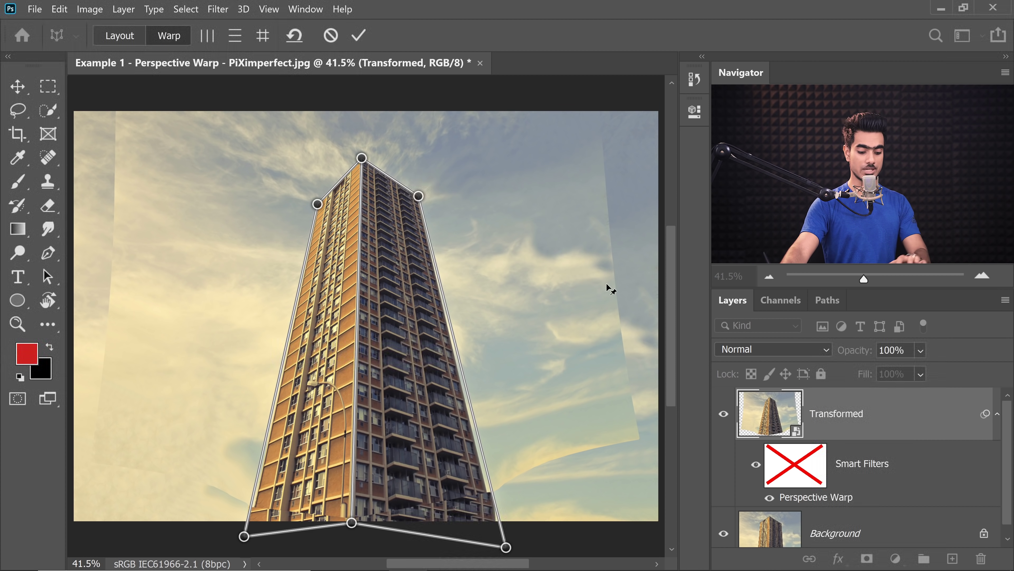
pyautogui.press('v')
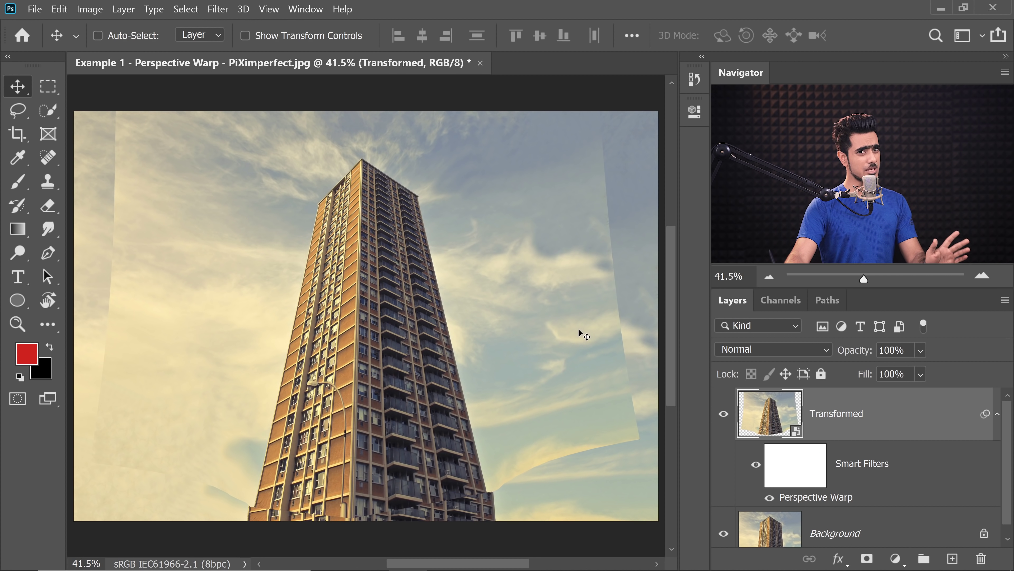
# Hide the Background layer and examine the transparent gaps around the base and sides of the warped image
pyautogui.click(723, 534)
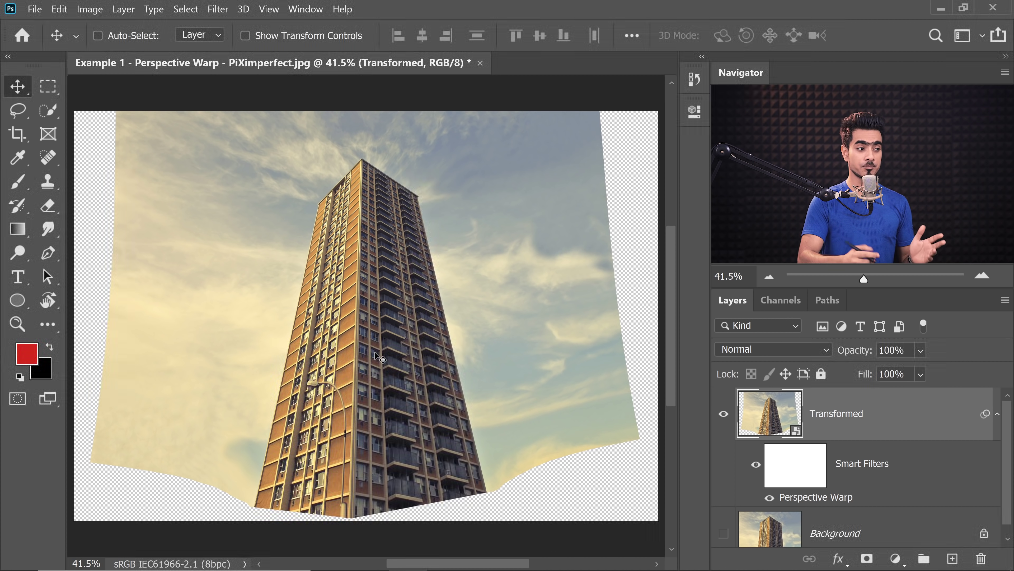
pyautogui.moveTo(363, 424); pyautogui.dragTo(386, 425)
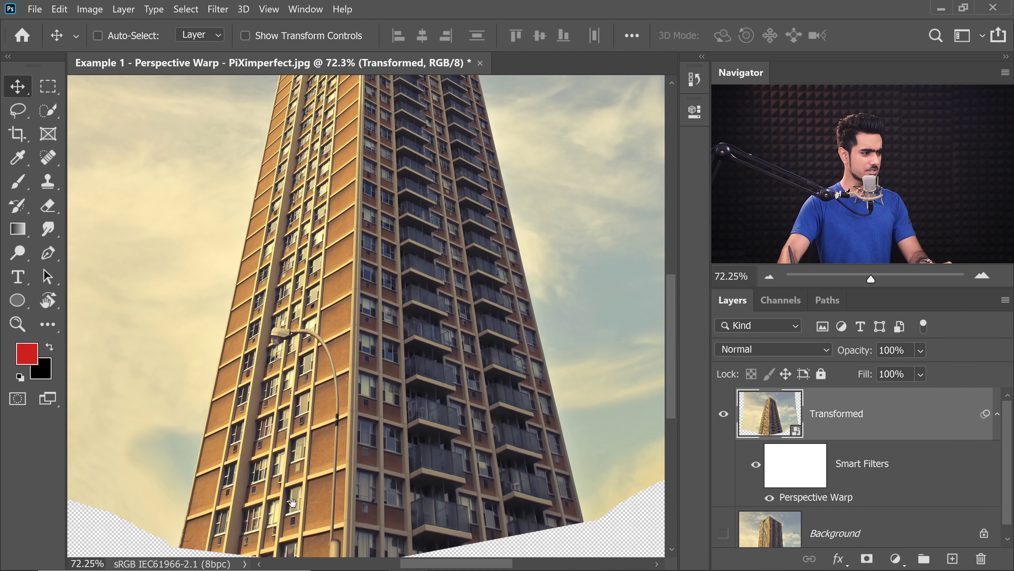
pyautogui.moveTo(294, 508); pyautogui.dragTo(334, 325)
pyautogui.moveTo(235, 402); pyautogui.dragTo(264, 402)
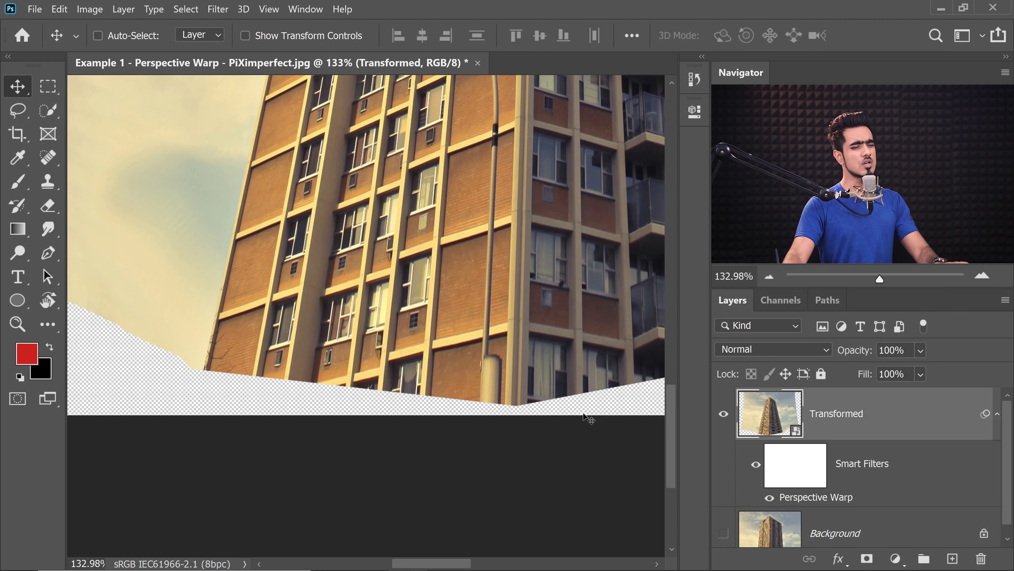
pyautogui.moveTo(541, 374); pyautogui.dragTo(481, 395)
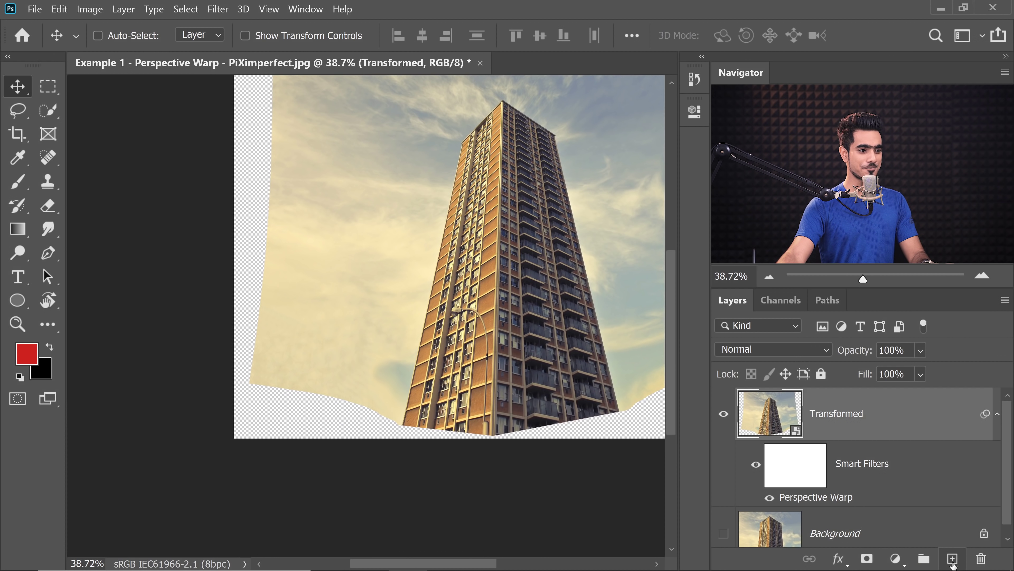
pyautogui.moveTo(428, 262); pyautogui.dragTo(302, 318)
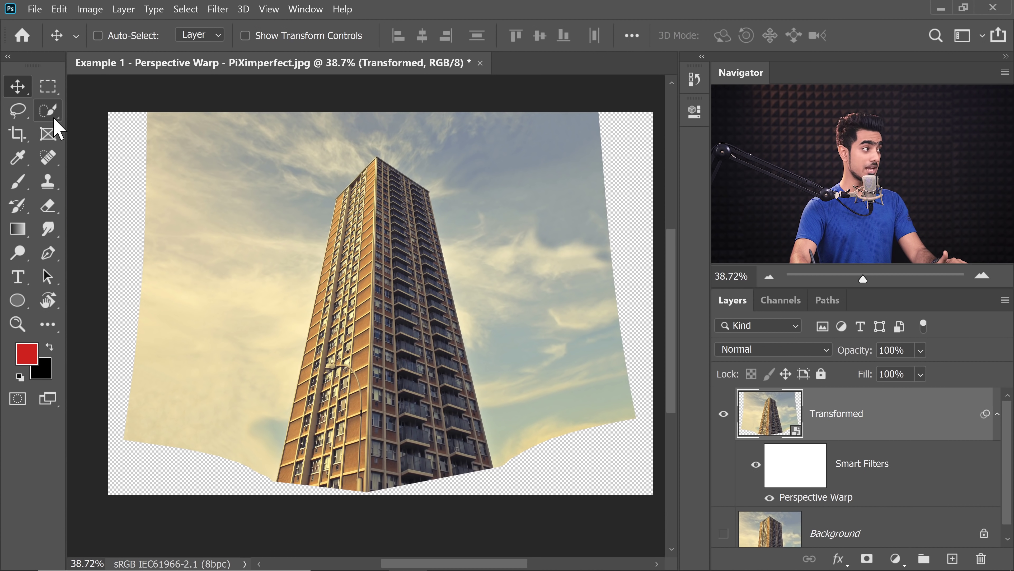
# Select the transparent area around the warped image with the Magic Wand and examine the selection's edge up close
pyautogui.moveTo(50, 113); pyautogui.dragTo(125, 144)
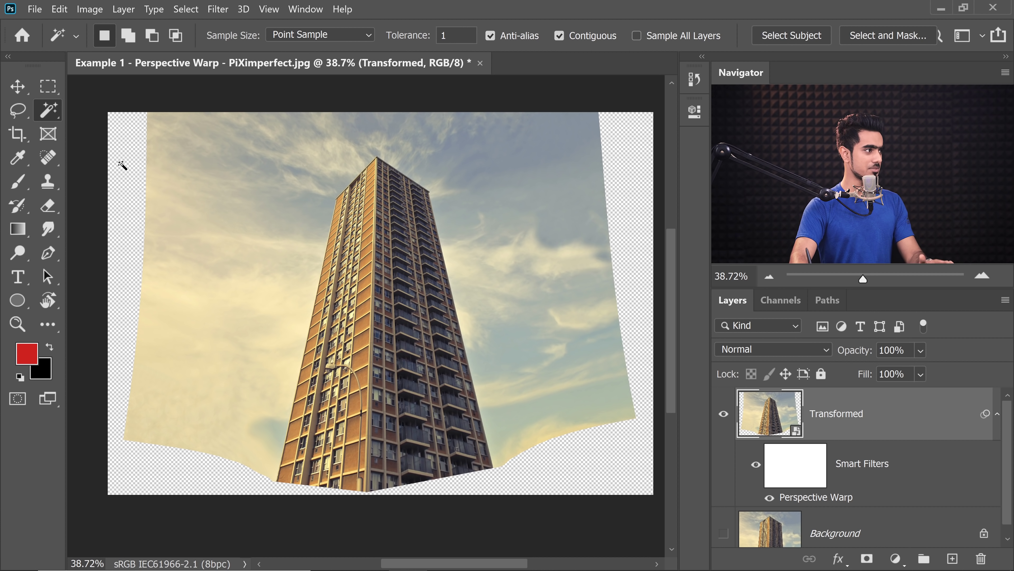
pyautogui.moveTo(531, 361); pyautogui.dragTo(332, 404)
pyautogui.moveTo(407, 185); pyautogui.dragTo(453, 233)
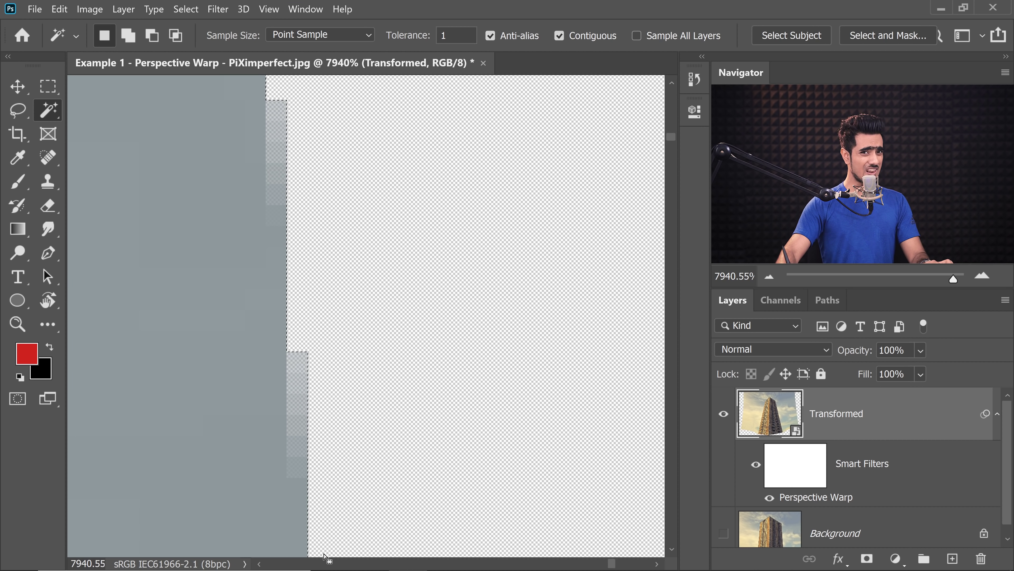
pyautogui.moveTo(317, 269); pyautogui.dragTo(293, 265)
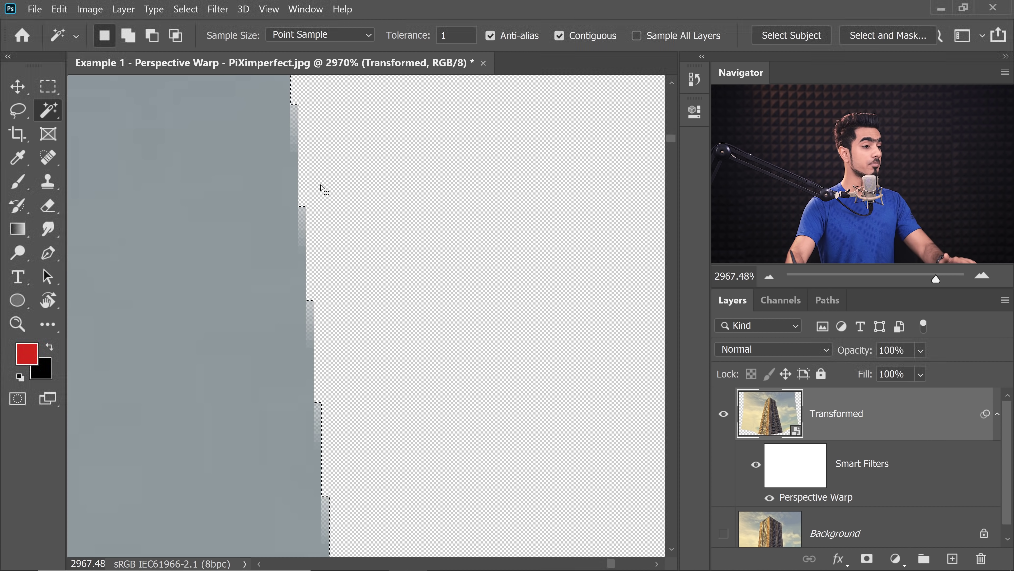
# Expand the selection by 5 pixels so that it overlaps the edge of the warped image
pyautogui.click(186, 9)
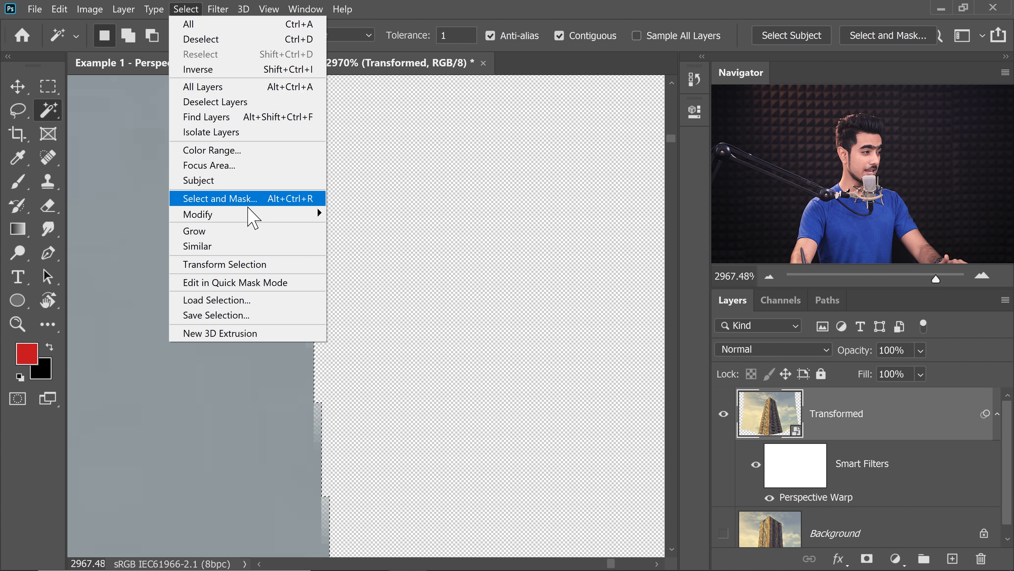
pyautogui.moveTo(251, 219)
pyautogui.click(352, 244)
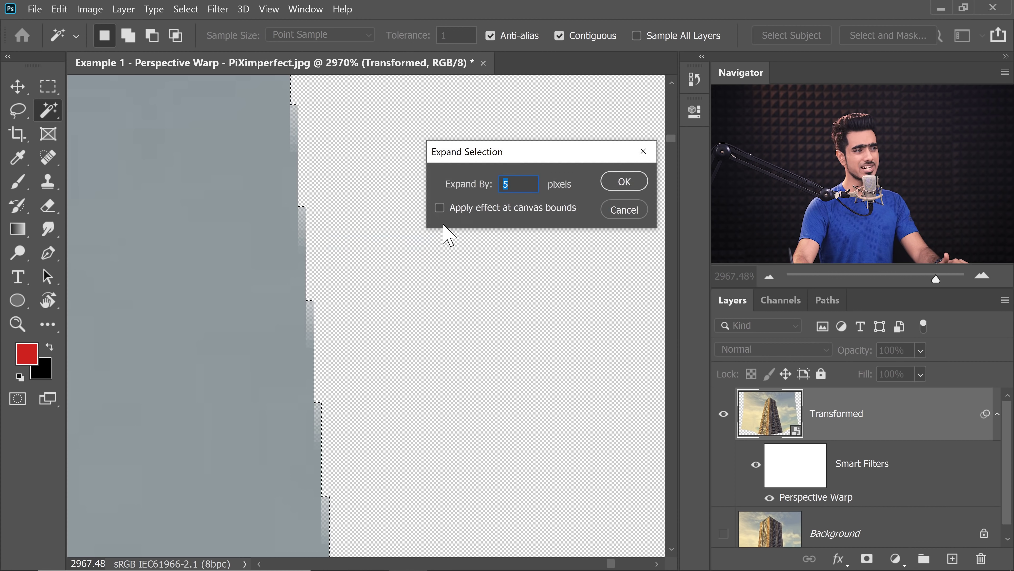
pyautogui.click(623, 185)
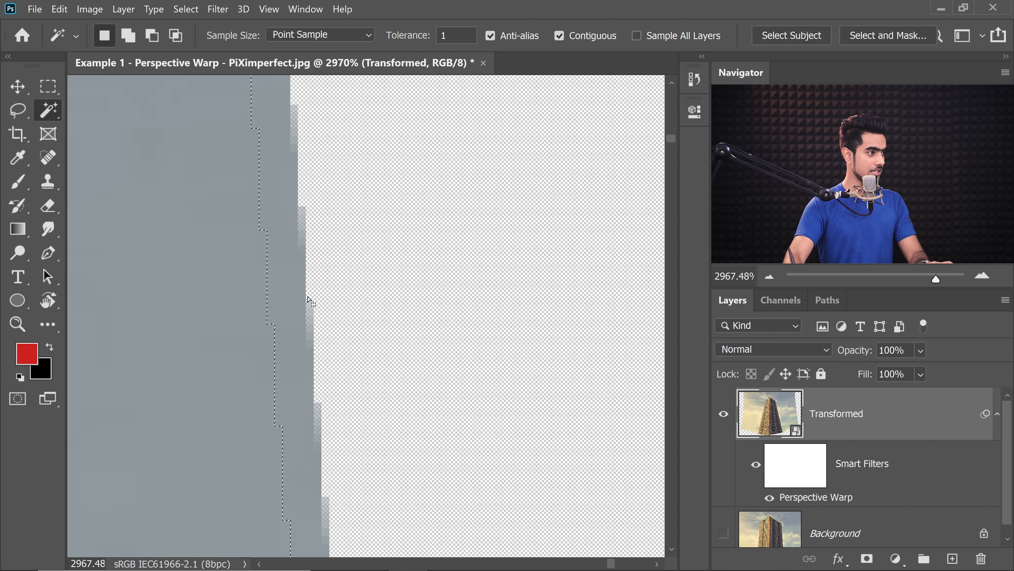
pyautogui.moveTo(292, 259); pyautogui.dragTo(207, 292)
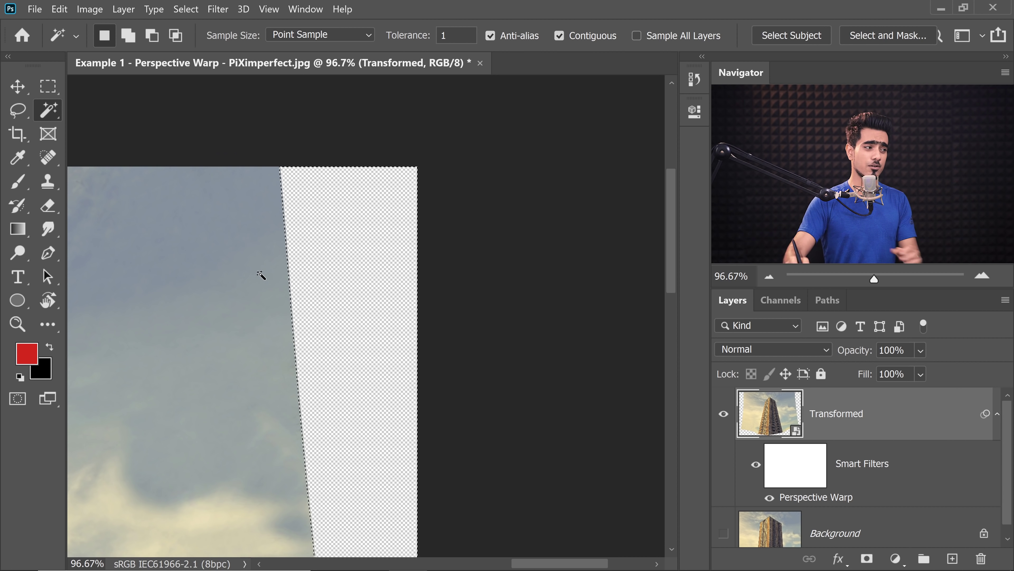
pyautogui.hotkey('ctrl', '0')
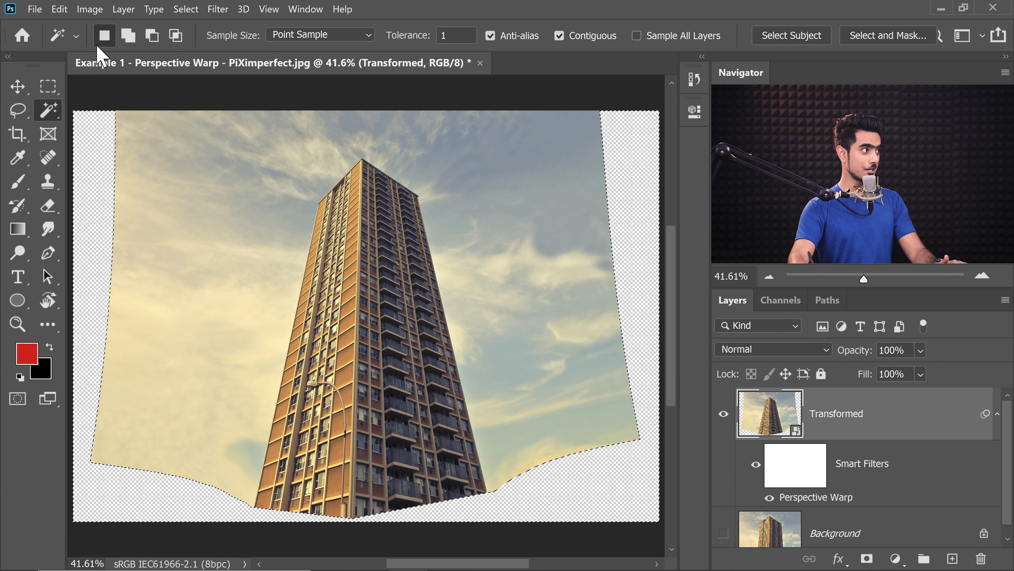
# Duplicate the Transformed layer and rasterize the copy so the selection can be filled
pyautogui.click(60, 9)
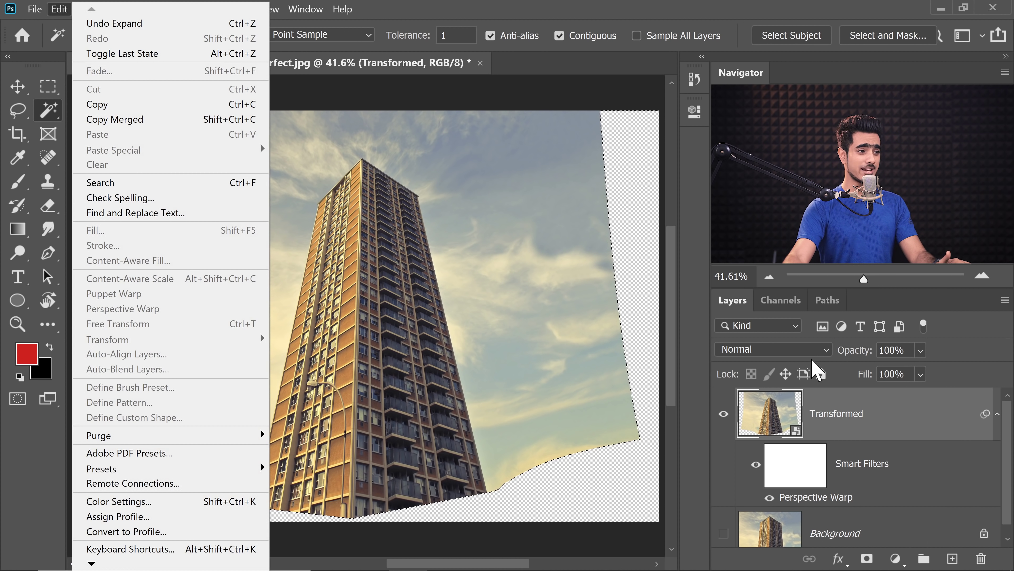
pyautogui.click(858, 431)
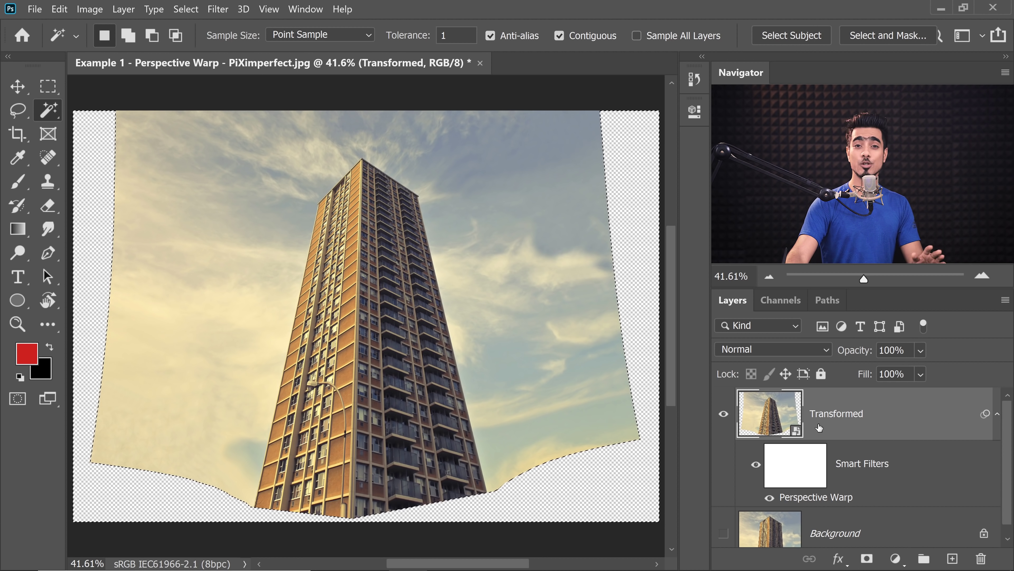
pyautogui.moveTo(898, 414); pyautogui.dragTo(950, 508)
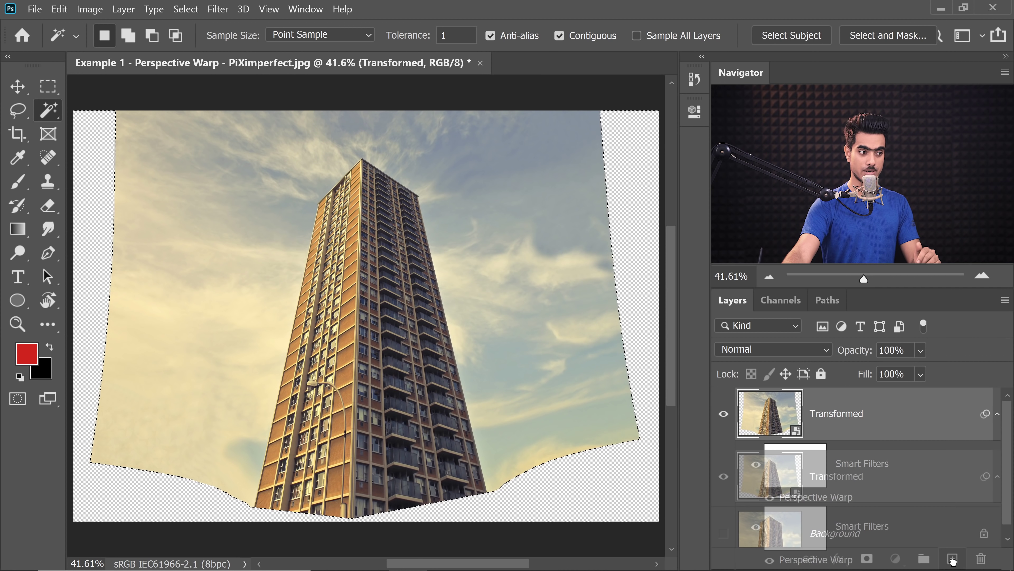
pyautogui.moveTo(953, 561); pyautogui.dragTo(953, 559)
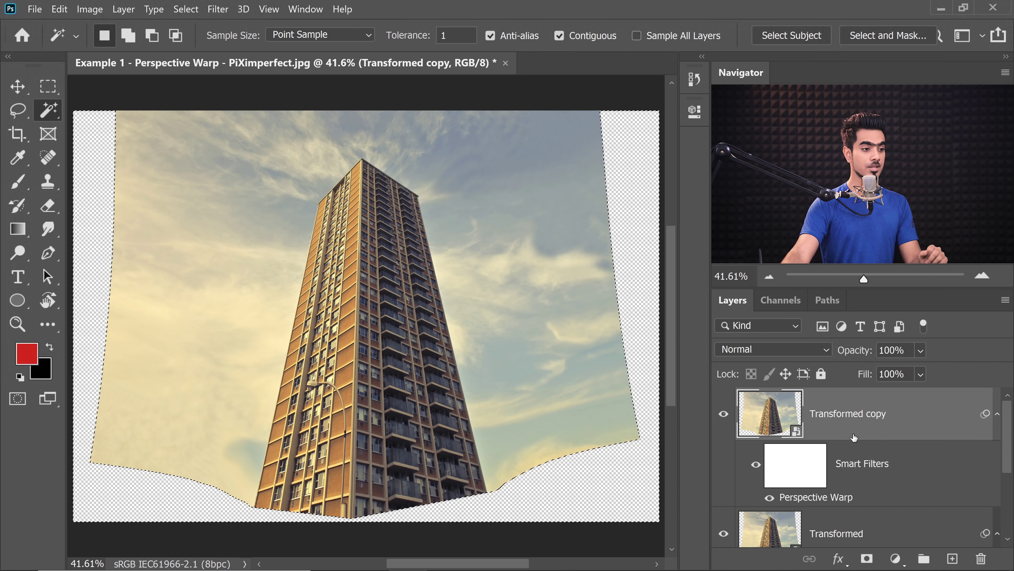
pyautogui.rightClick(915, 414)
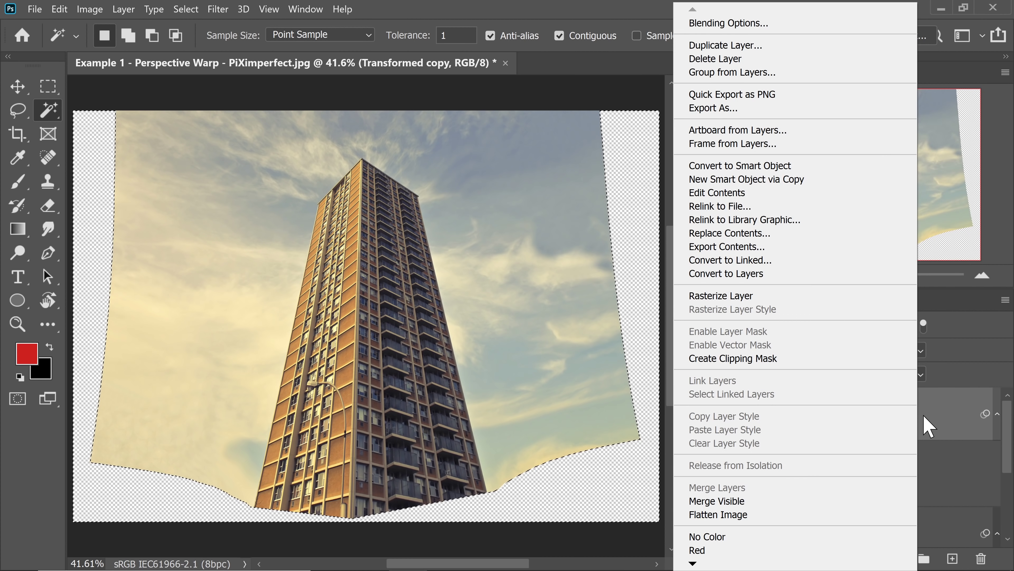
pyautogui.click(777, 298)
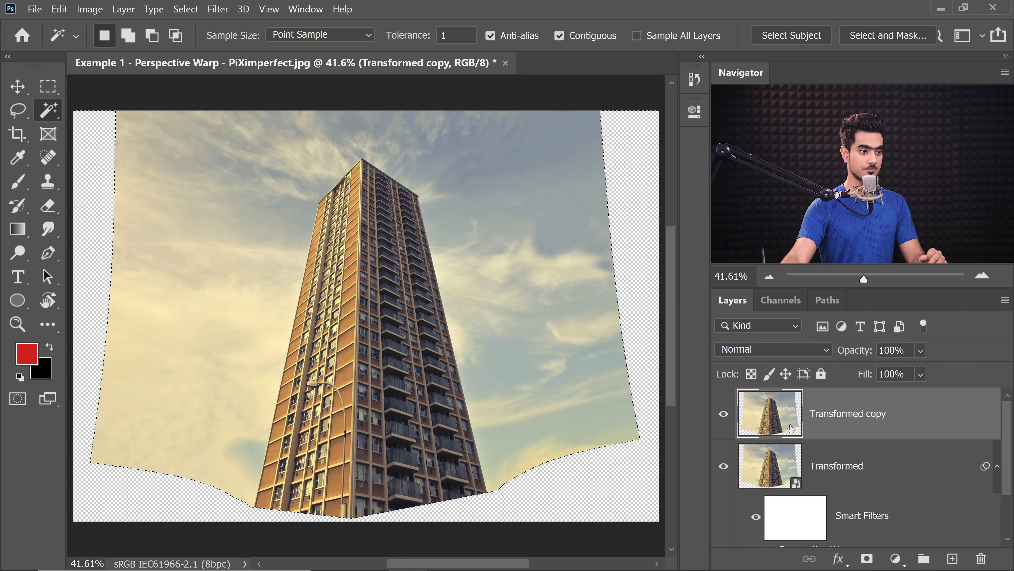
# Fill the selected gaps with Content-Aware Fill output to a new layer, and toggle that layer to check the fill
pyautogui.click(61, 14)
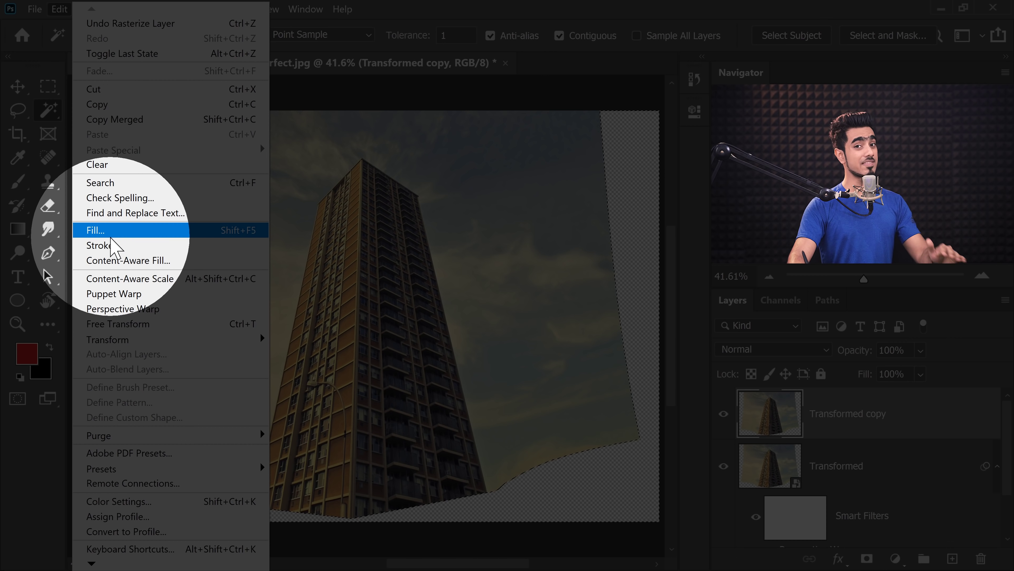
pyautogui.click(125, 261)
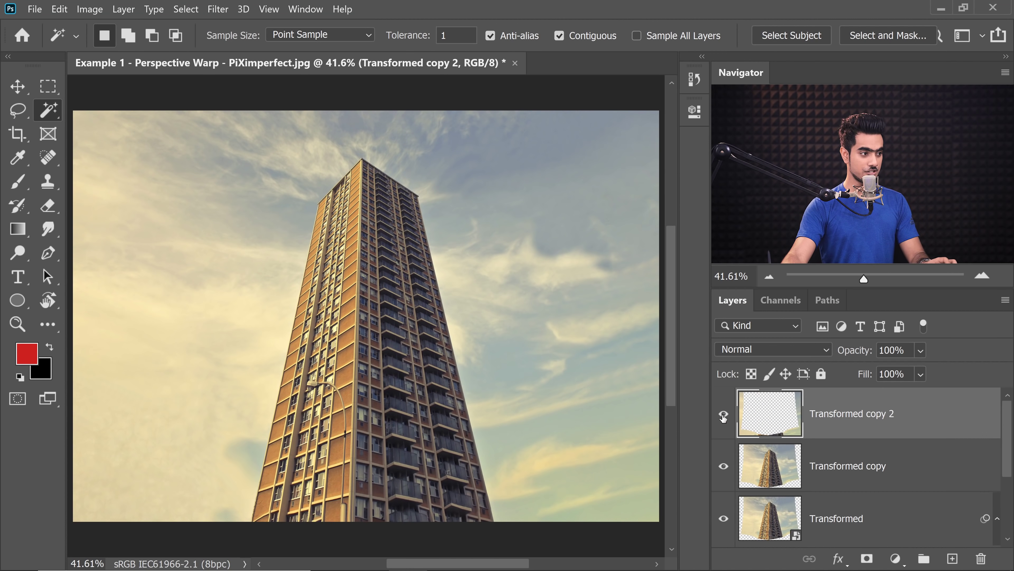
pyautogui.keyDown('alt'); pyautogui.click(723, 416); pyautogui.keyUp('alt')
pyautogui.keyDown('alt'); pyautogui.click(723, 416); pyautogui.keyUp('alt')
# Examine the filled area along the building's base and compare it with the whole image
pyautogui.moveTo(339, 518); pyautogui.dragTo(384, 518)
pyautogui.moveTo(262, 536); pyautogui.dragTo(450, 436)
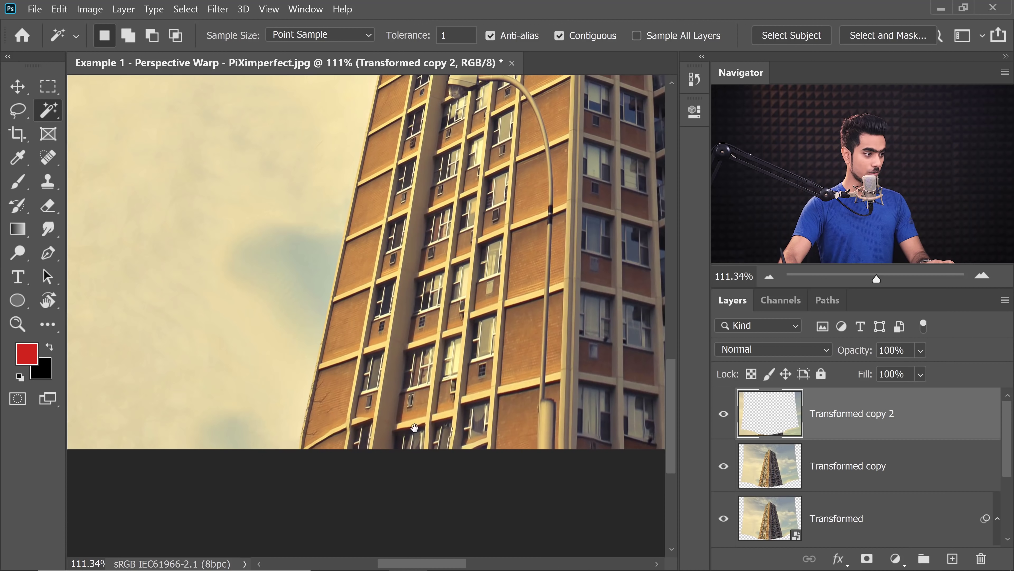
pyautogui.moveTo(396, 412); pyautogui.dragTo(417, 412)
pyautogui.moveTo(301, 435); pyautogui.dragTo(278, 458)
pyautogui.moveTo(426, 474); pyautogui.dragTo(408, 474)
pyautogui.moveTo(460, 455); pyautogui.dragTo(219, 472)
pyautogui.moveTo(542, 462); pyautogui.dragTo(303, 447)
pyautogui.moveTo(516, 447); pyautogui.dragTo(452, 447)
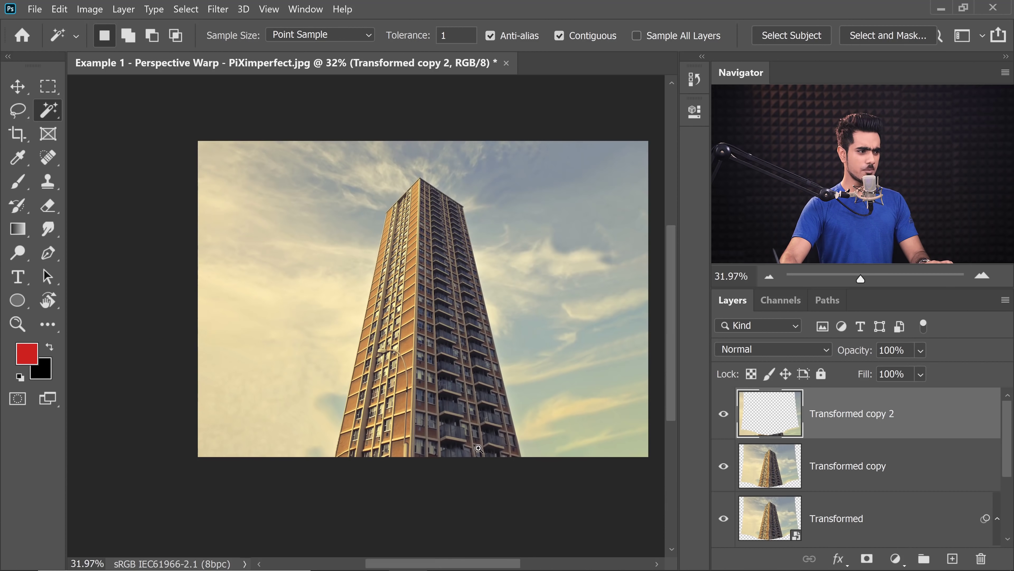
pyautogui.moveTo(454, 400); pyautogui.dragTo(411, 417)
pyautogui.scroll(2, 399, 421)
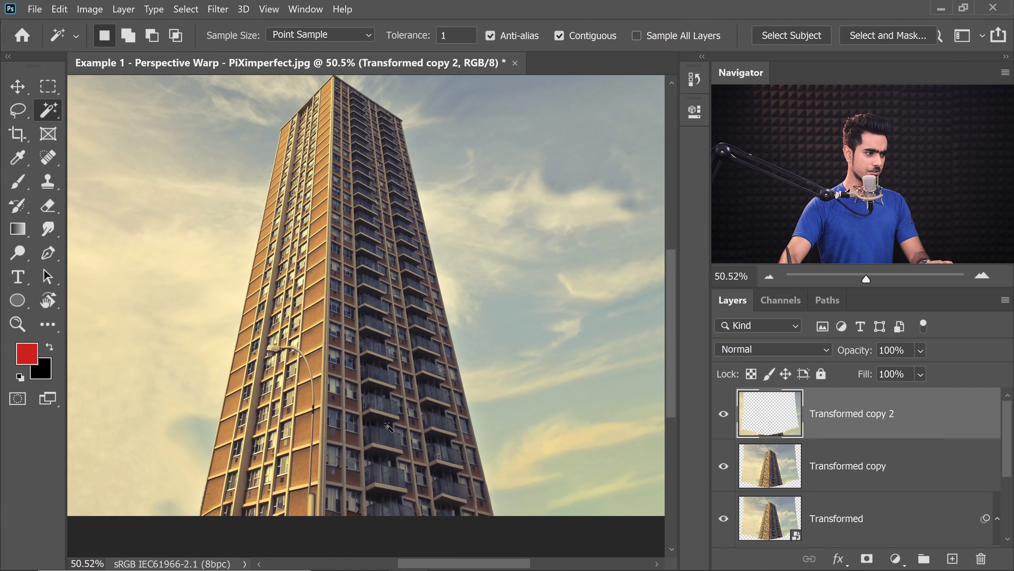
# Crop the image's bottom edge upward to cut off the flawed filled strip at the building's base
pyautogui.press('c')
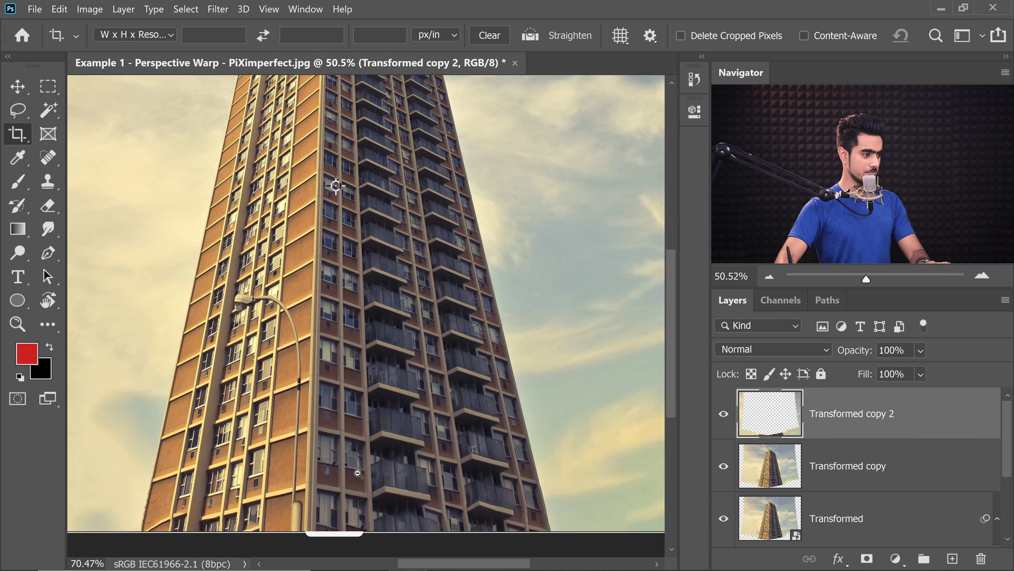
pyautogui.scroll(4, 368, 434)
pyautogui.moveTo(437, 473); pyautogui.dragTo(431, 429)
pyautogui.scroll(-2, 399, 393)
pyautogui.moveTo(399, 393); pyautogui.dragTo(337, 430)
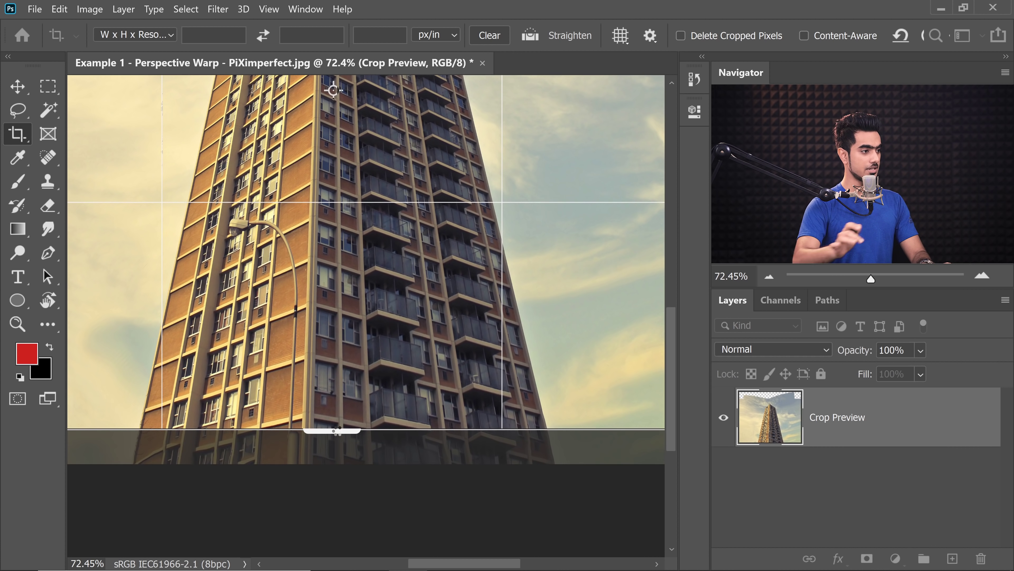
pyautogui.press('Return')
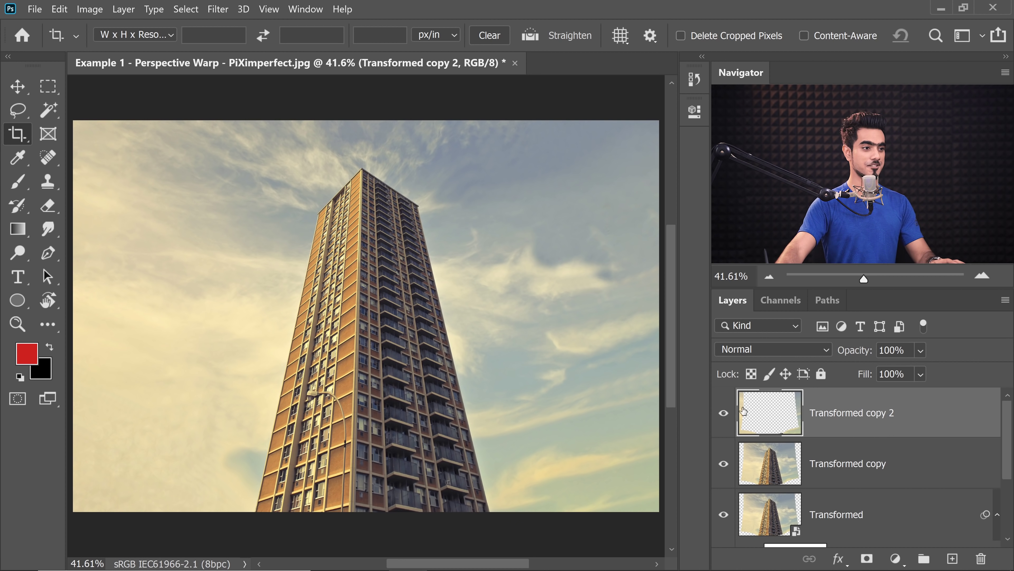
# Toggle the visibility of the original Layer 0 to compare the building before and after the transformation
pyautogui.scroll(-3, 1008, 463)
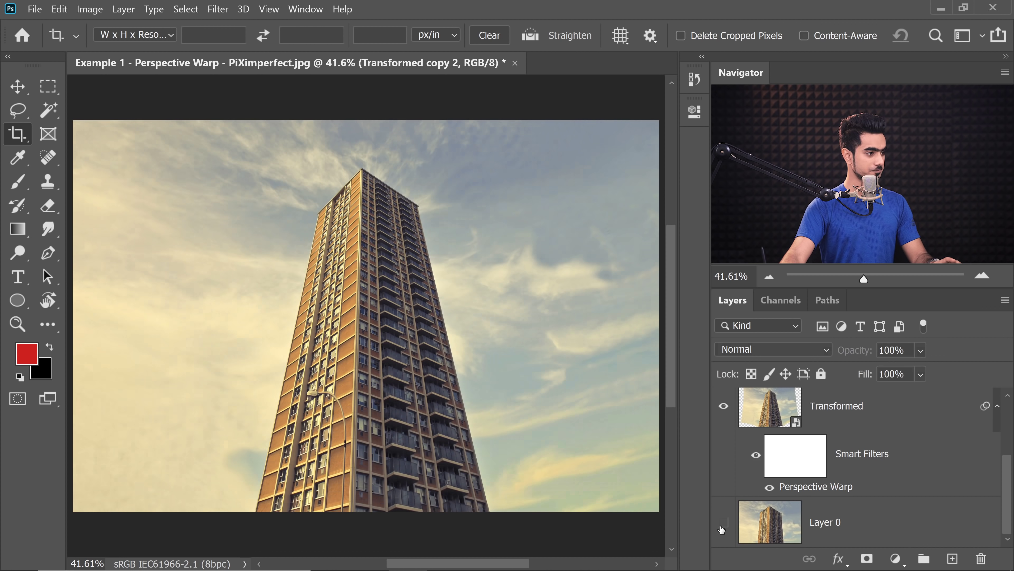
pyautogui.keyDown('alt'); pyautogui.click(723, 527); pyautogui.keyUp('alt')
pyautogui.keyDown('alt'); pyautogui.click(724, 525); pyautogui.keyUp('alt')
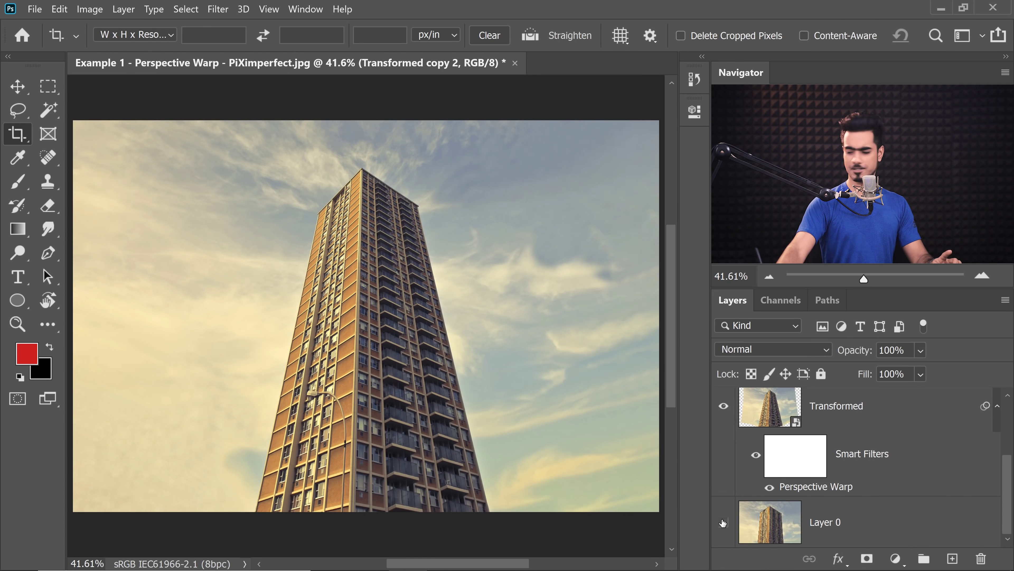